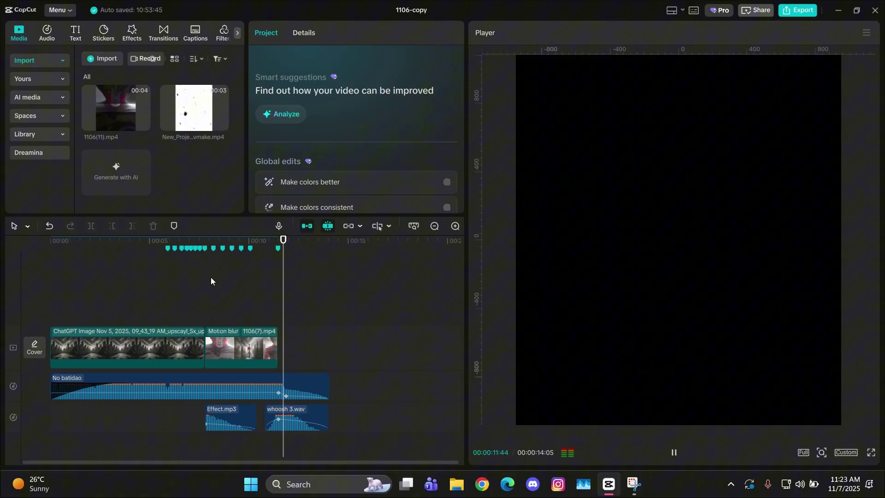
# Step: Examine the opening frames of the 1106(7).mp4 clip around the marker at 00:00:08:13
pyautogui.click(211, 277)
pyautogui.scroll(4, 211, 278)
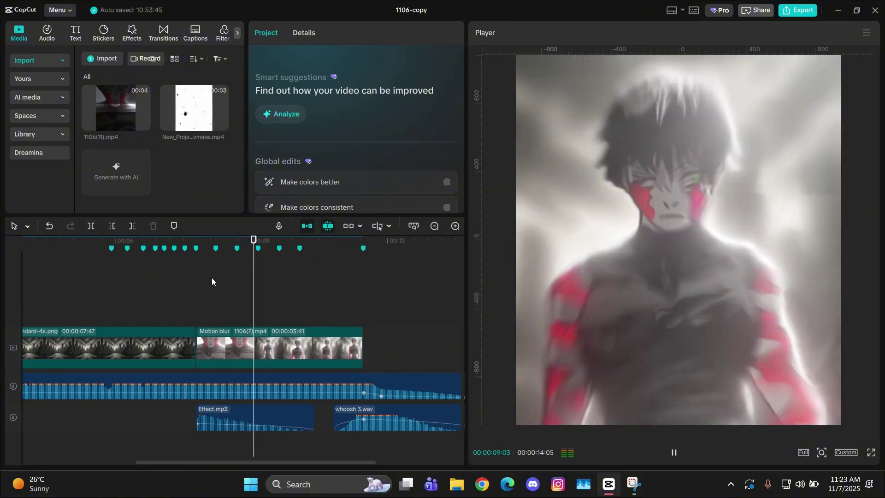
pyautogui.scroll(1, 212, 278)
pyautogui.click(179, 287)
pyautogui.scroll(2, 190, 289)
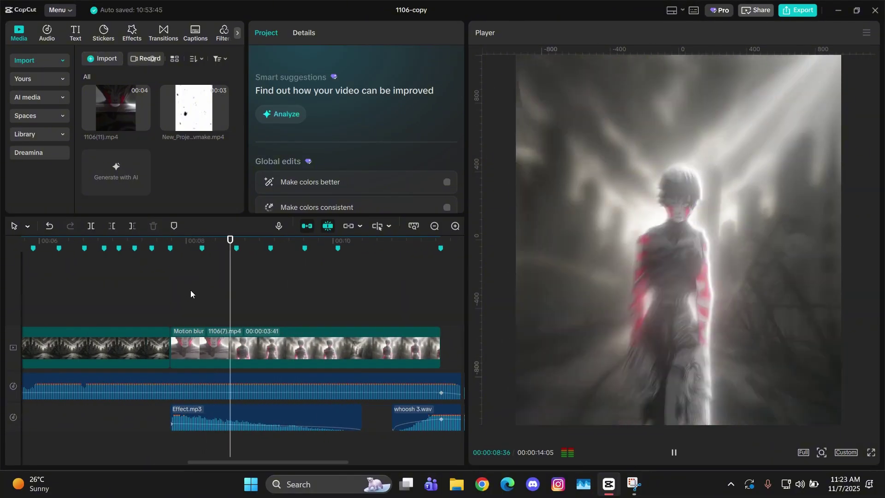
pyautogui.scroll(1, 190, 293)
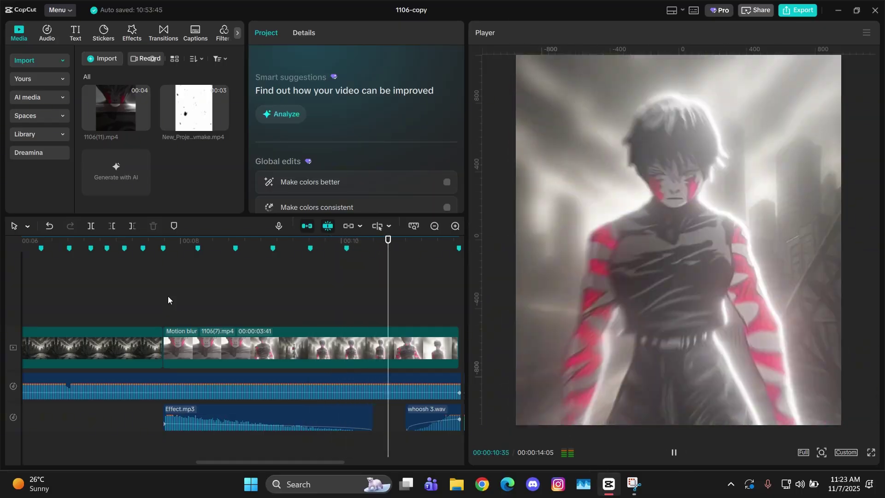
pyautogui.click(168, 298)
pyautogui.scroll(2, 181, 304)
pyautogui.click(180, 308)
pyautogui.click(167, 305)
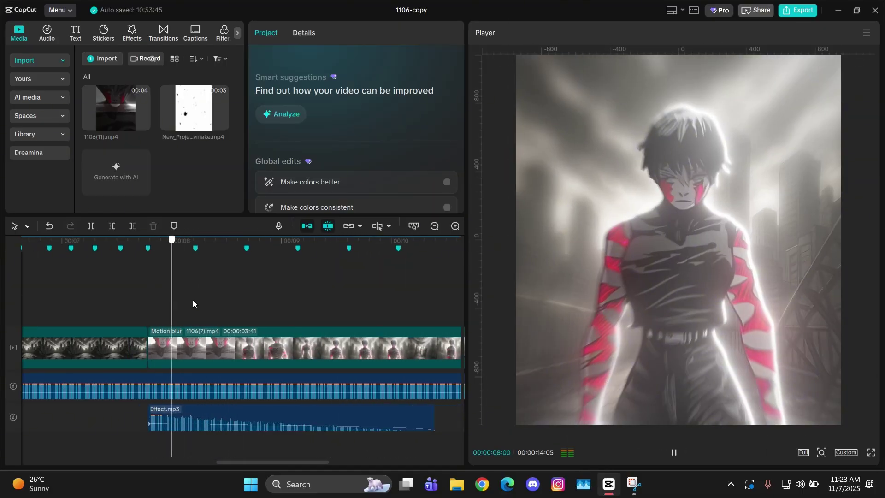
pyautogui.click(176, 308)
pyautogui.scroll(2, 197, 304)
pyautogui.press('space')
pyautogui.press('space')
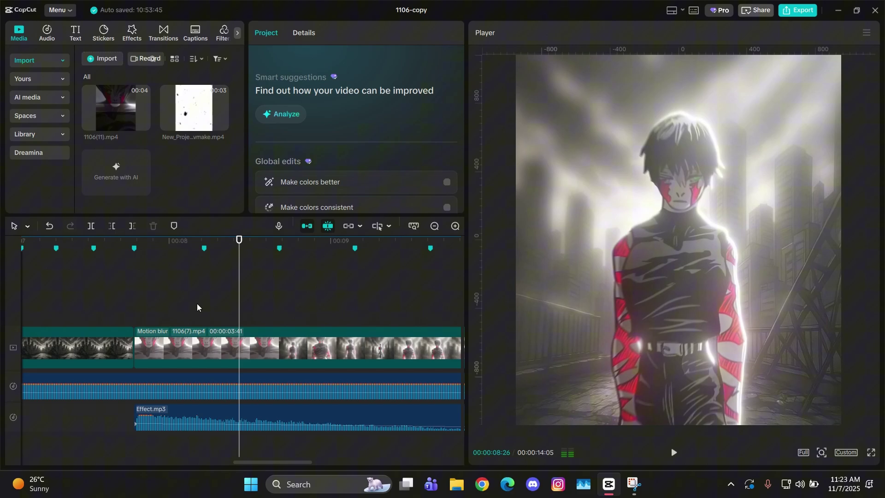
pyautogui.scroll(1, 197, 307)
pyautogui.click(169, 304)
pyautogui.click(182, 339)
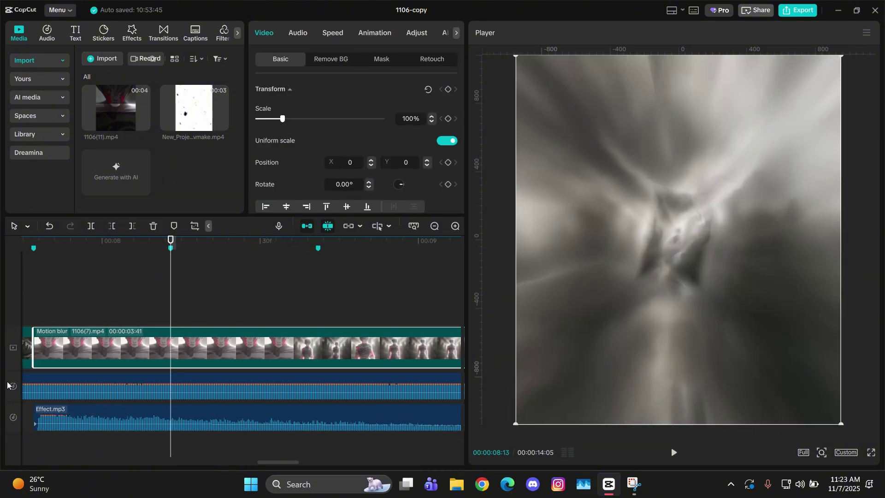
pyautogui.click(148, 293)
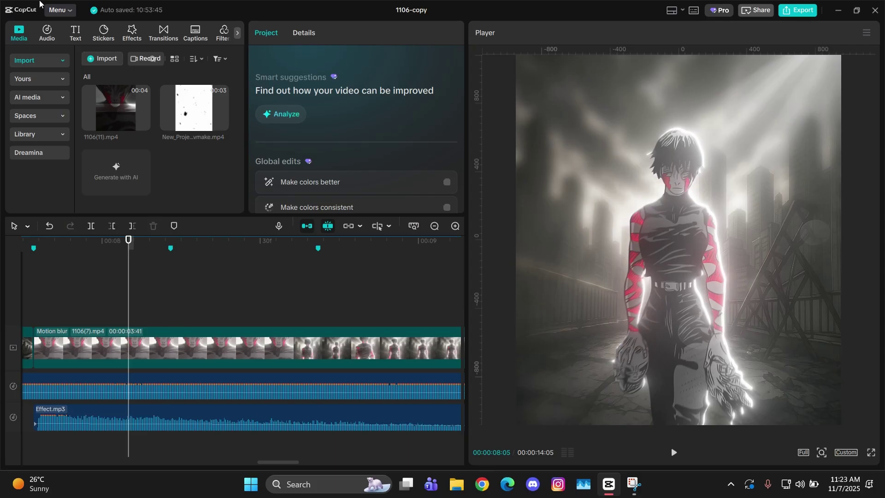
# Step: Add the Negative filter from the favorite filters above the 1106(7).mp4 clip, just before the marker at 00:00:08:13
pyautogui.click(237, 33)
pyautogui.click(165, 32)
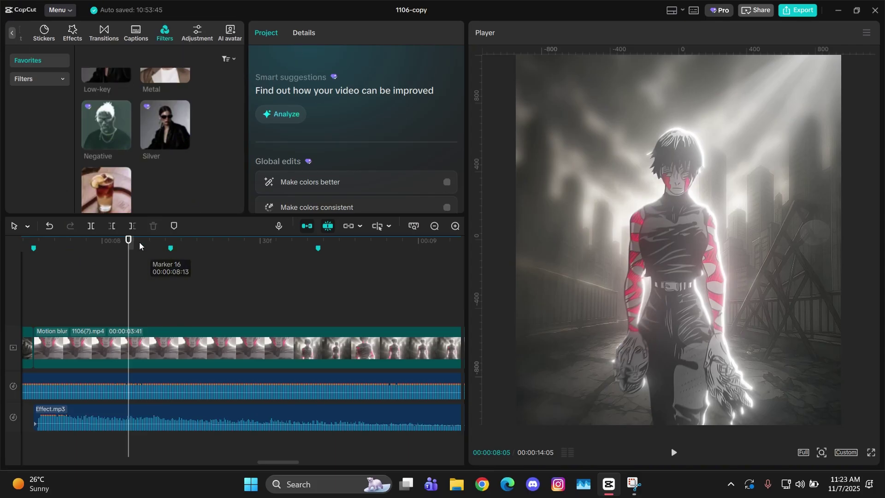
pyautogui.moveTo(120, 123); pyautogui.dragTo(139, 286)
# Step: Trim the Negative filter so it starts at the marker at 00:00:08:13 and ends at 00:00:08:15
pyautogui.scroll(2, 197, 264)
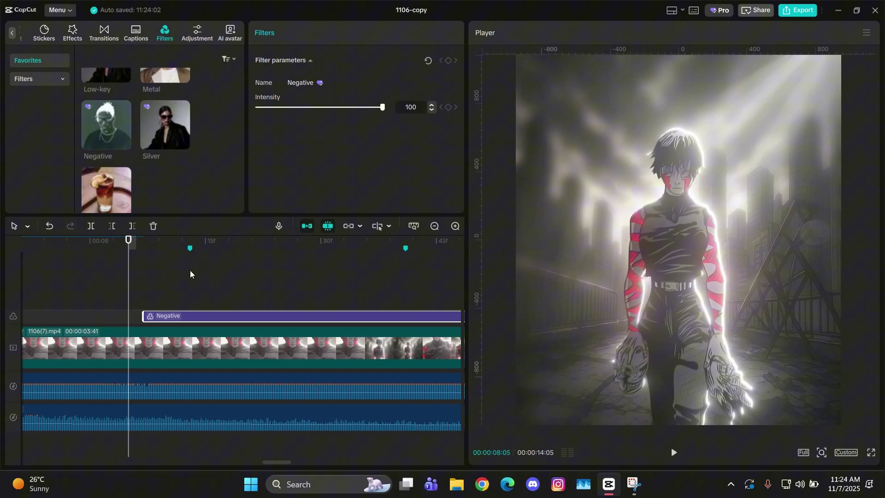
pyautogui.click(189, 270)
pyautogui.click(209, 318)
pyautogui.press('q')
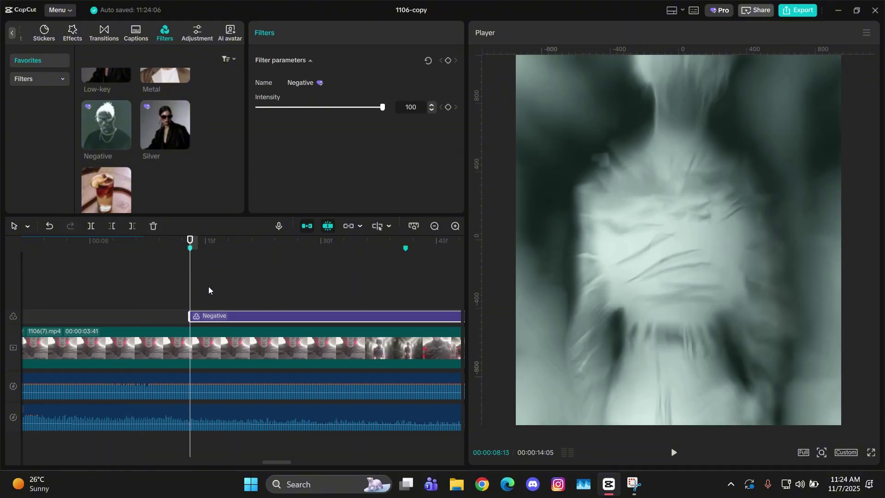
pyautogui.press('Right')
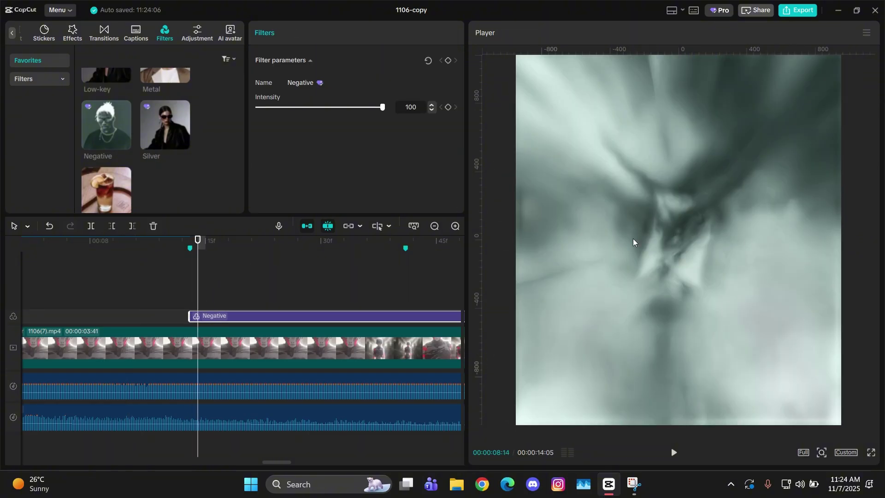
pyautogui.press('Right')
pyautogui.press('w')
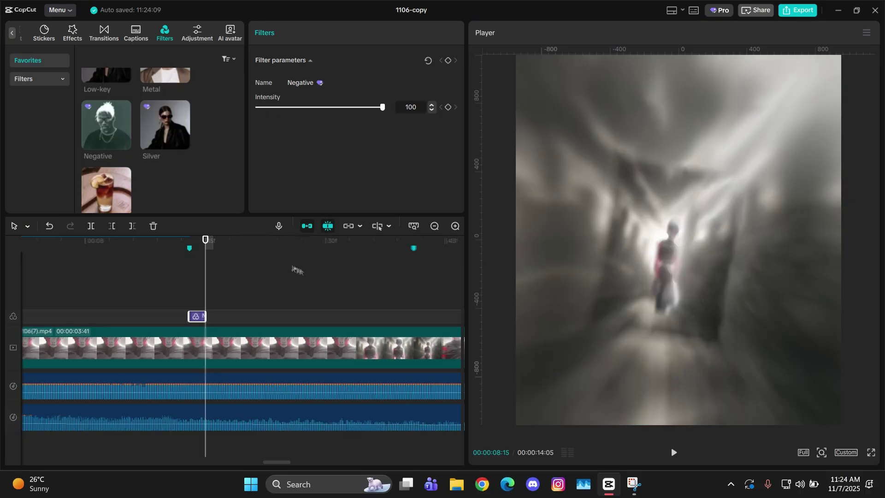
# Step: Copy the short Negative filter and paste the duplicate at 00:00:08:11
pyautogui.click(160, 281)
pyautogui.press('Left')
pyautogui.press('Left')
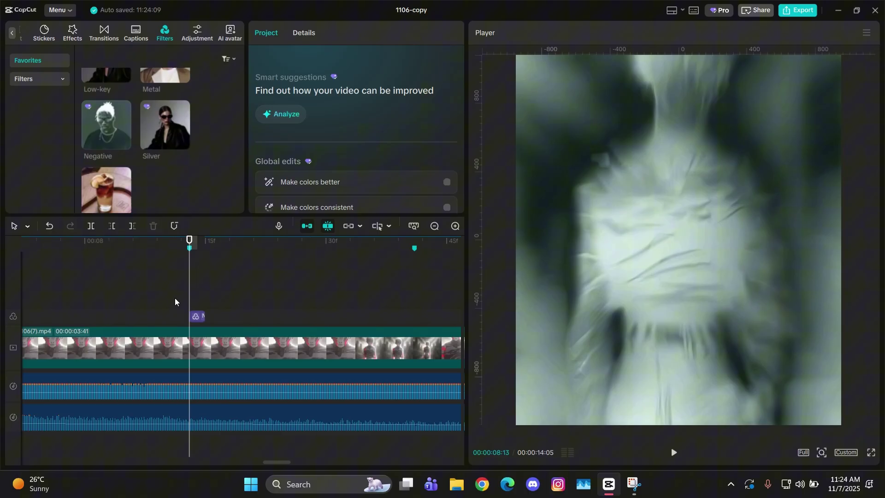
pyautogui.click(197, 316)
pyautogui.press('Left')
pyautogui.press('Left')
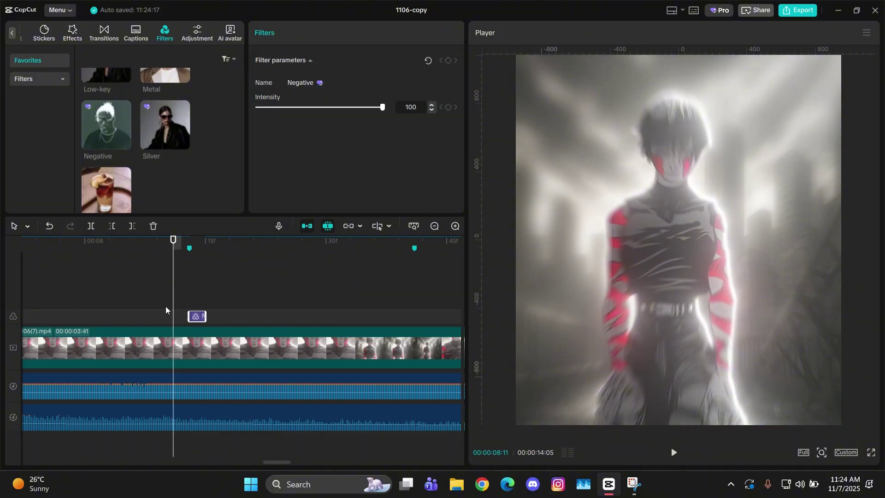
pyautogui.hotkey('ctrl', 'v')
# Step: Trim the duplicate Negative filter to end at 00:00:08:12 and move it onto the original filter's track
pyautogui.press('Right')
pyautogui.press('w')
pyautogui.scroll(2, 198, 292)
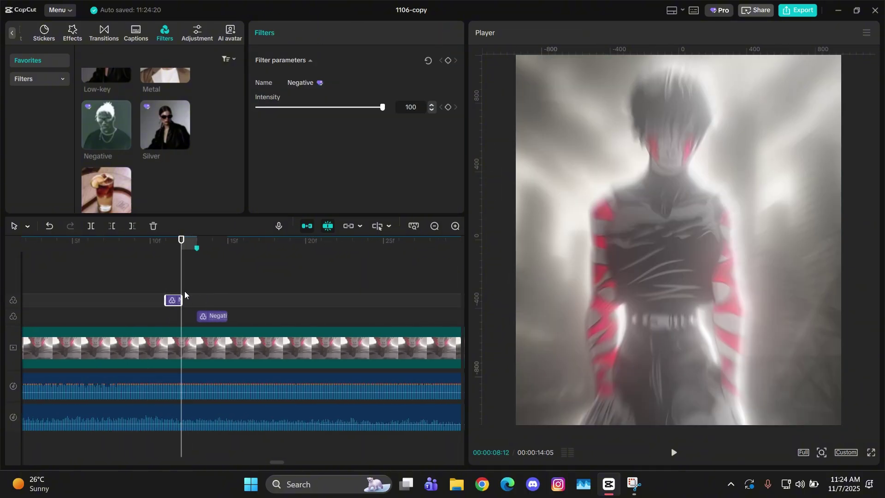
pyautogui.moveTo(174, 300); pyautogui.dragTo(174, 316)
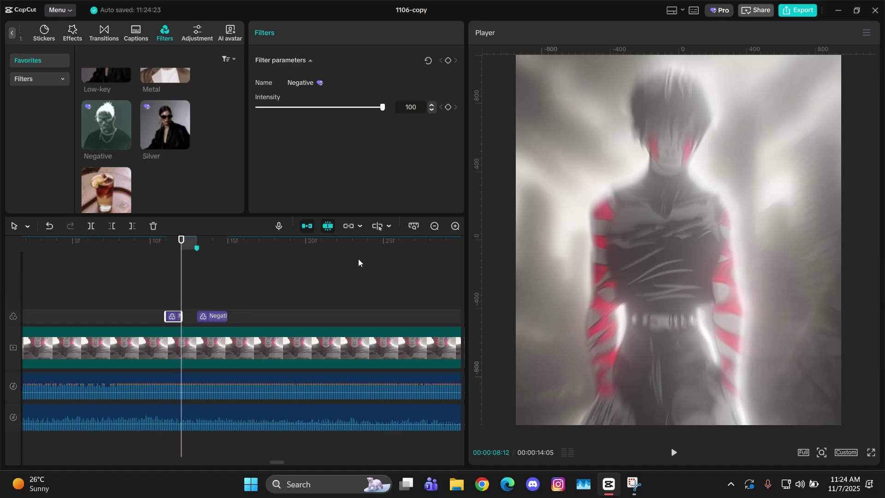
# Step: Add a custom adjustment above the clip starting at 00:00:08:16 and trim its end to 00:00:08:18
pyautogui.click(436, 227)
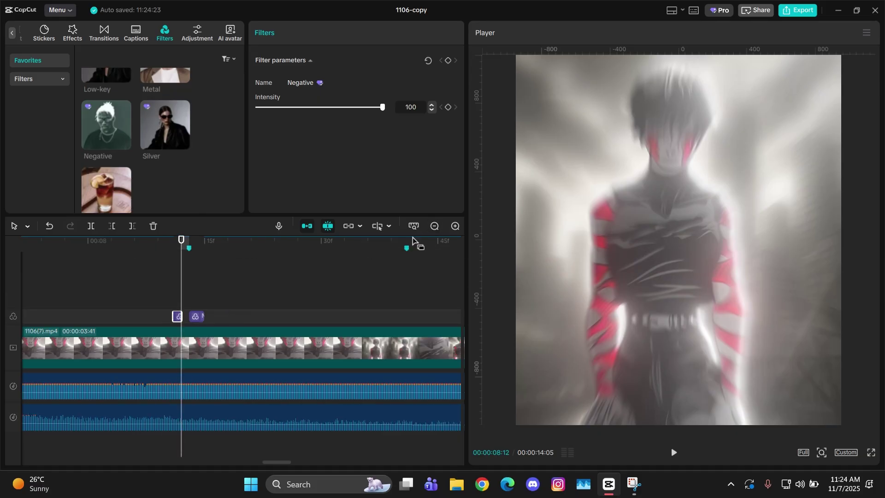
pyautogui.click(198, 33)
pyautogui.moveTo(110, 79); pyautogui.dragTo(213, 301)
pyautogui.click(204, 288)
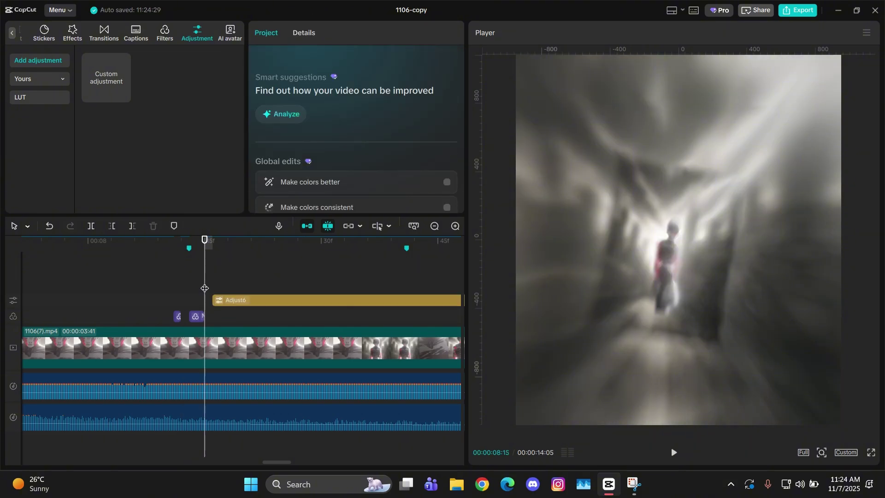
pyautogui.press('Right')
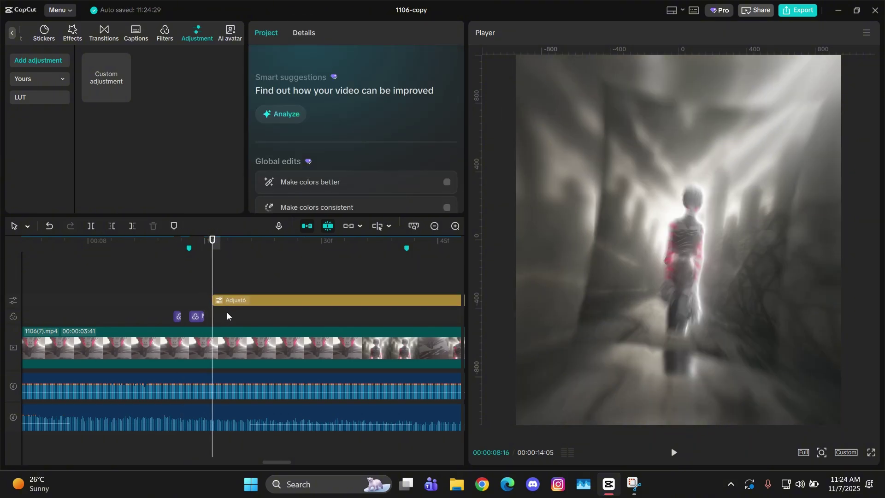
pyautogui.click(227, 311)
pyautogui.click(235, 300)
pyautogui.press('w')
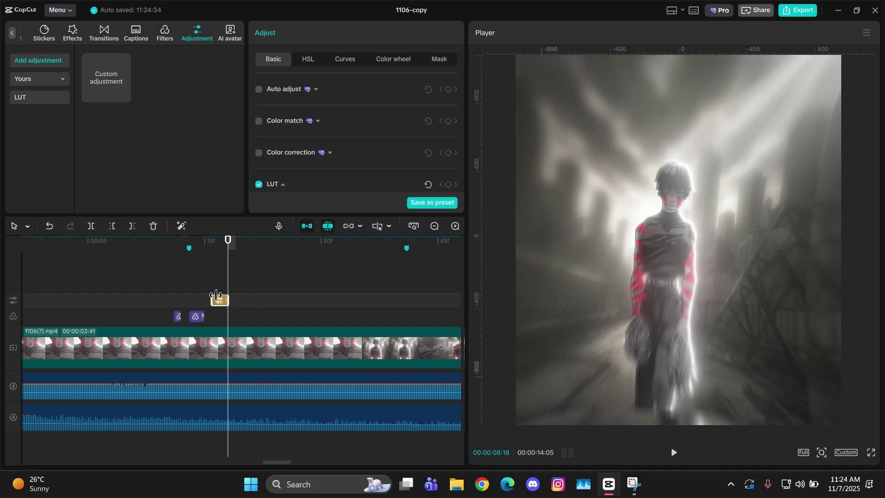
# Step: Darken the adjustment's shadows by moving the Luma curve's black point inward along the base to about 40% of the width
pyautogui.click(345, 59)
pyautogui.press('Left')
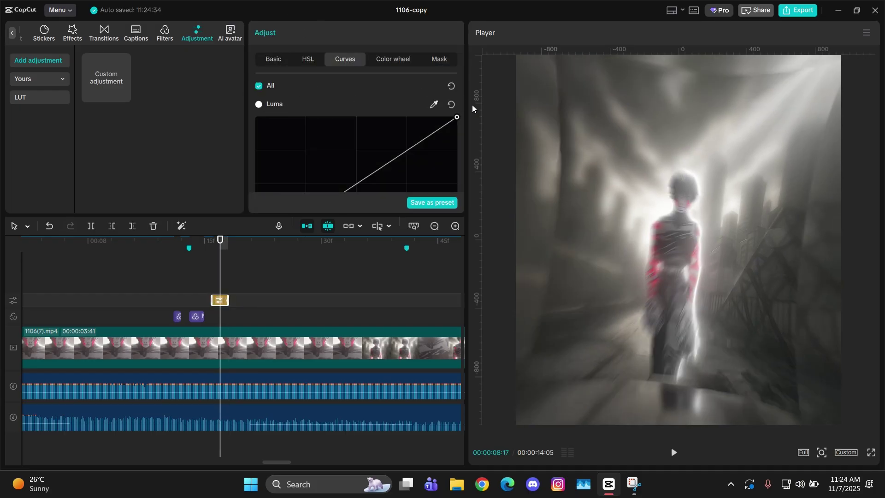
pyautogui.scroll(-4, 435, 91)
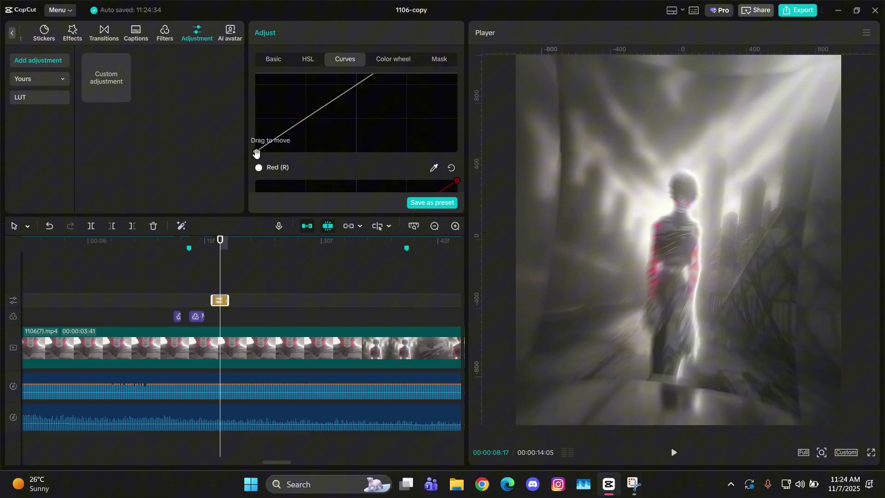
pyautogui.moveTo(257, 156); pyautogui.dragTo(338, 166)
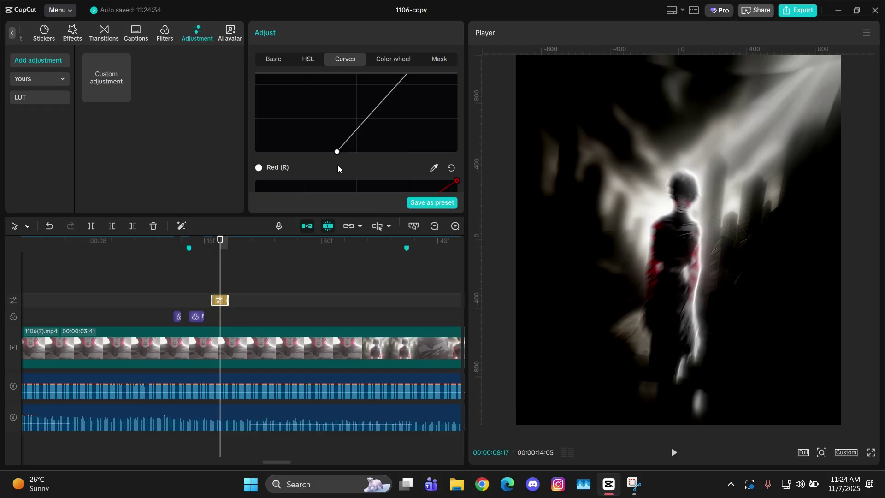
pyautogui.moveTo(336, 151)
pyautogui.mouseDown()
pyautogui.moveTo(355, 151)
pyautogui.moveTo(338, 151)
pyautogui.mouseUp()
# Step: Add a second custom adjustment starting at 00:00:08:11 and split it at 00:00:08:12
pyautogui.click(171, 282)
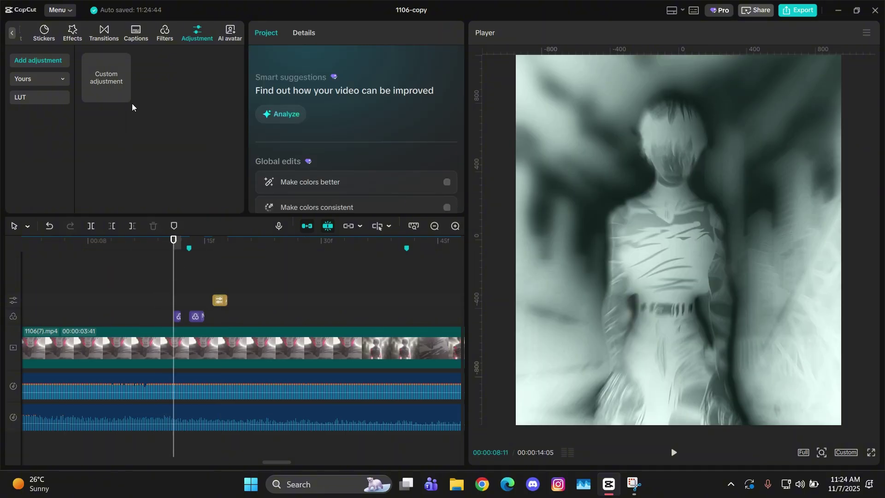
pyautogui.moveTo(122, 94); pyautogui.dragTo(184, 265)
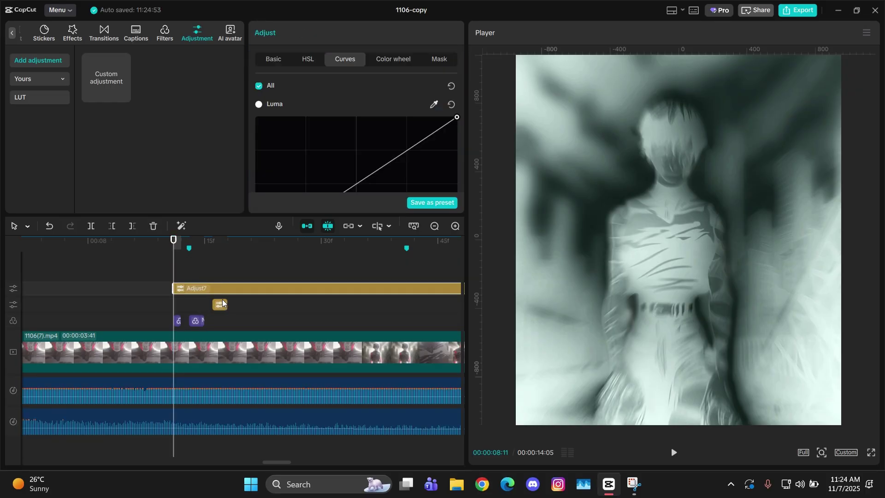
pyautogui.press('Right')
pyautogui.scroll(5, 215, 288)
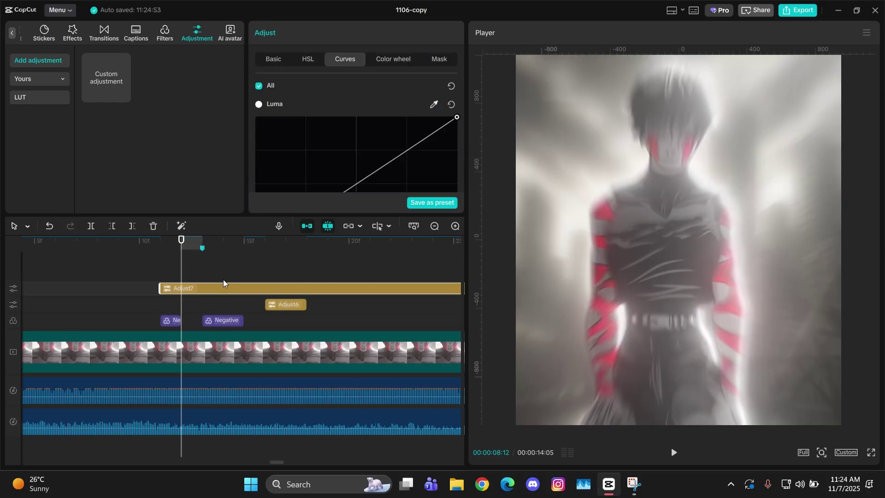
pyautogui.hotkey('ctrl', 'b')
# Step: Trim the remaining part of the second adjustment to run from 00:00:08:13 to 00:00:08:15, over the longer Negative filter
pyautogui.press('Right')
pyautogui.press('Right')
pyautogui.press('Left')
pyautogui.press('q')
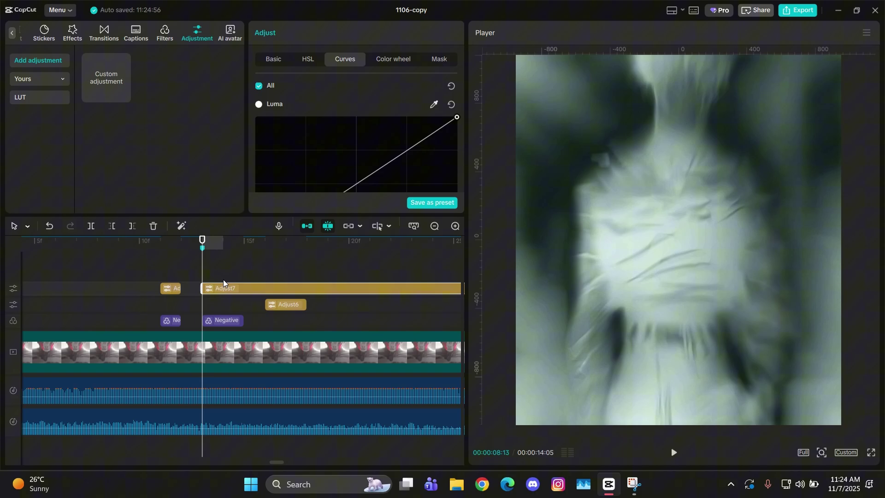
pyautogui.press('Right')
pyautogui.press('Right')
pyautogui.press('w')
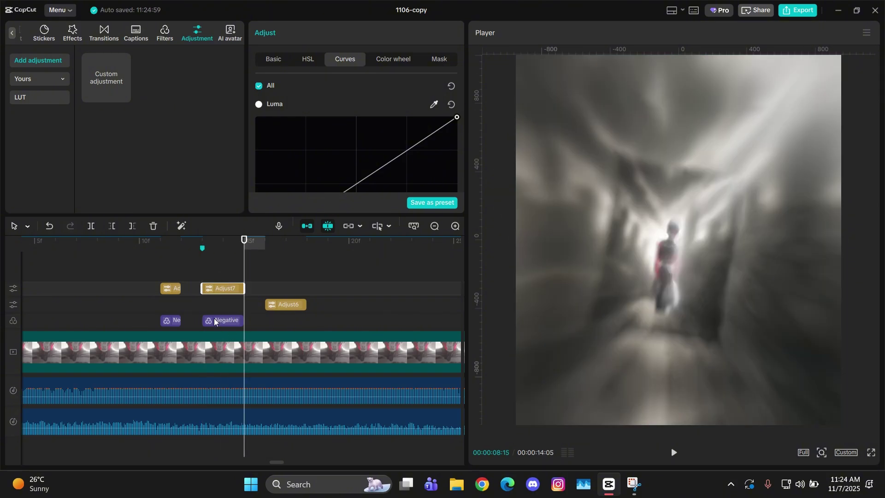
# Step: Set Saturation to -50 on both short adjustments above the Negative filters
pyautogui.moveTo(237, 254); pyautogui.dragTo(150, 289)
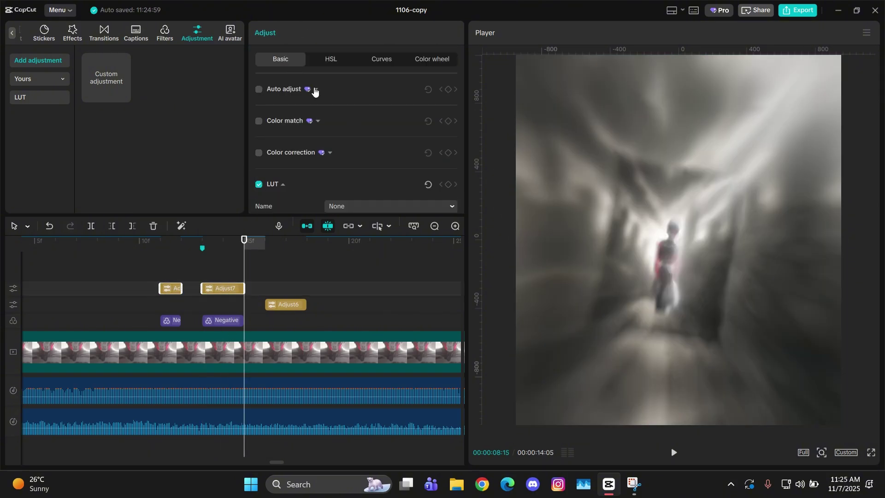
pyautogui.scroll(-6, 364, 130)
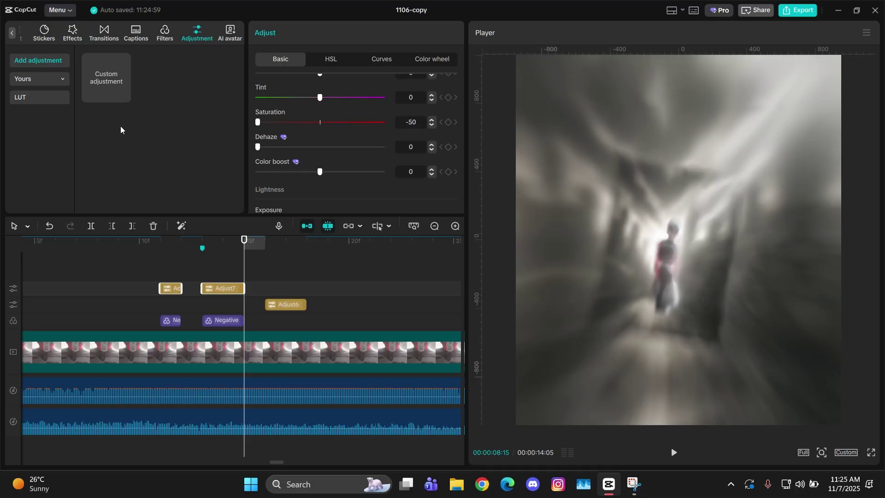
pyautogui.click(435, 226)
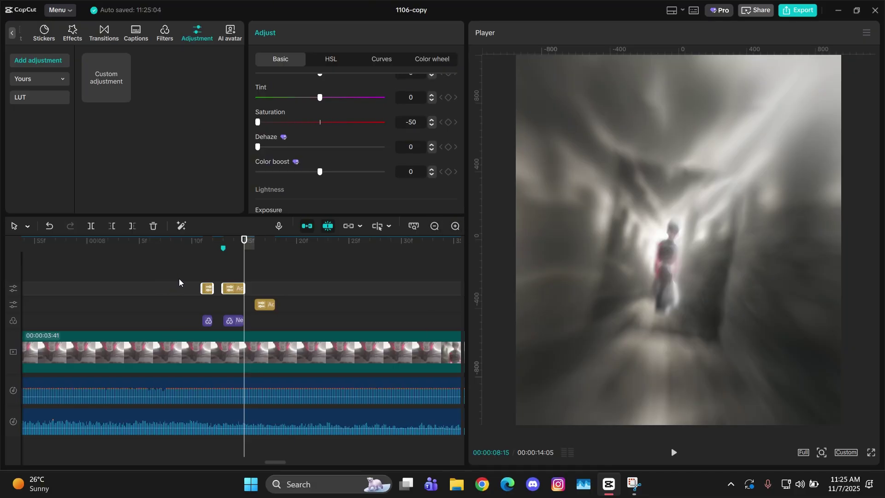
# Step: Add the favorite Blur video effect on its own track, starting at 00:00:08:14
pyautogui.click(193, 272)
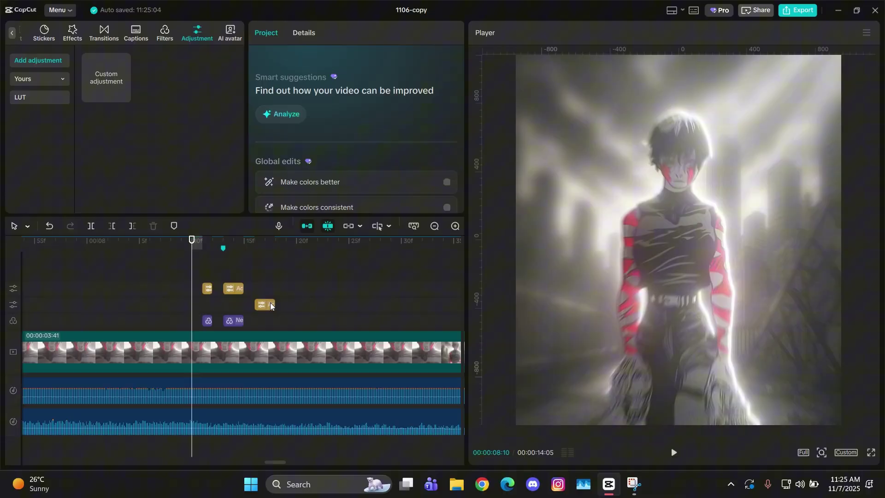
pyautogui.click(73, 37)
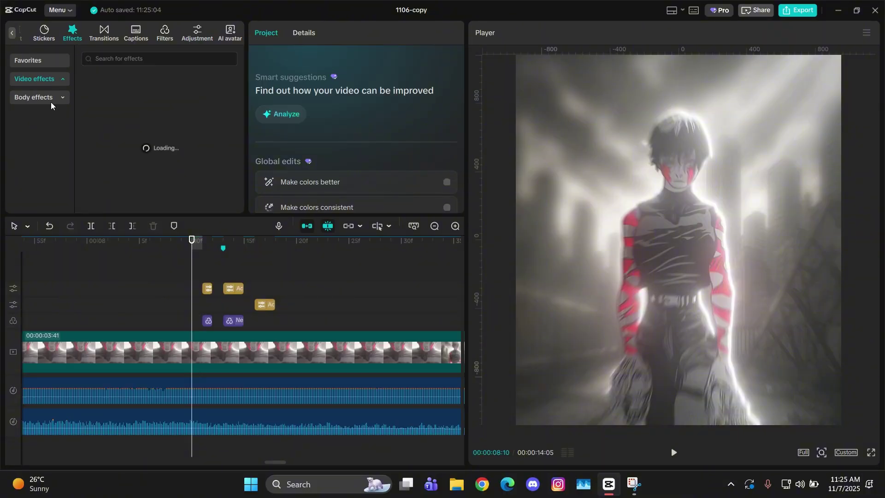
pyautogui.click(55, 59)
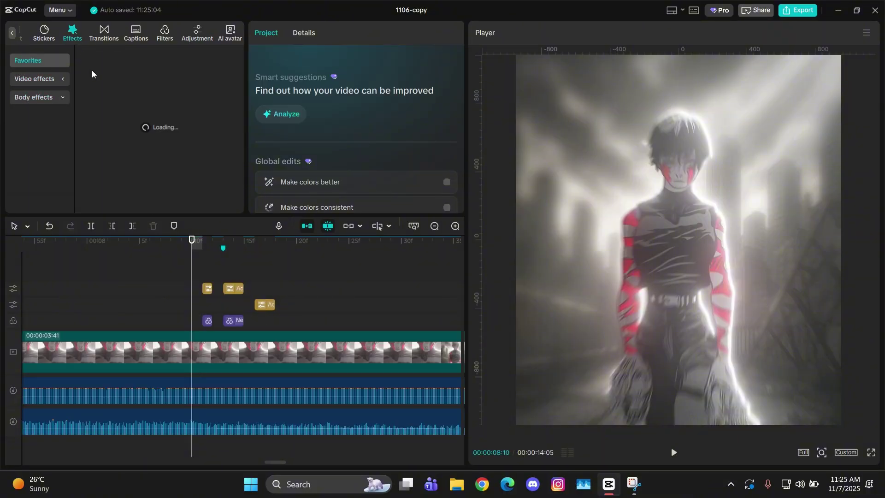
pyautogui.scroll(-5, 208, 106)
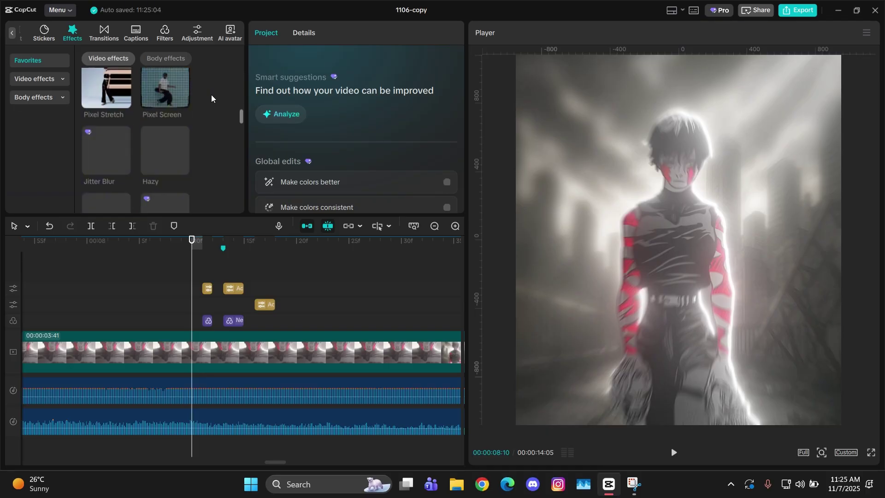
pyautogui.scroll(-3, 211, 96)
pyautogui.moveTo(171, 116); pyautogui.dragTo(255, 329)
pyautogui.click(227, 264)
pyautogui.click(234, 266)
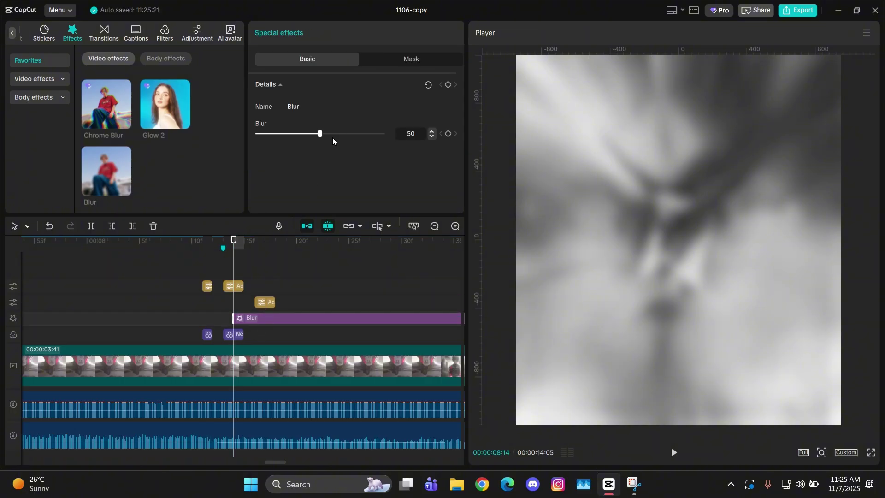
# Step: Keyframe the Blur effect's amount from 100 at 00:00:08:14 down to 0 at 00:00:08:21
pyautogui.moveTo(333, 138); pyautogui.dragTo(379, 138)
pyautogui.click(449, 132)
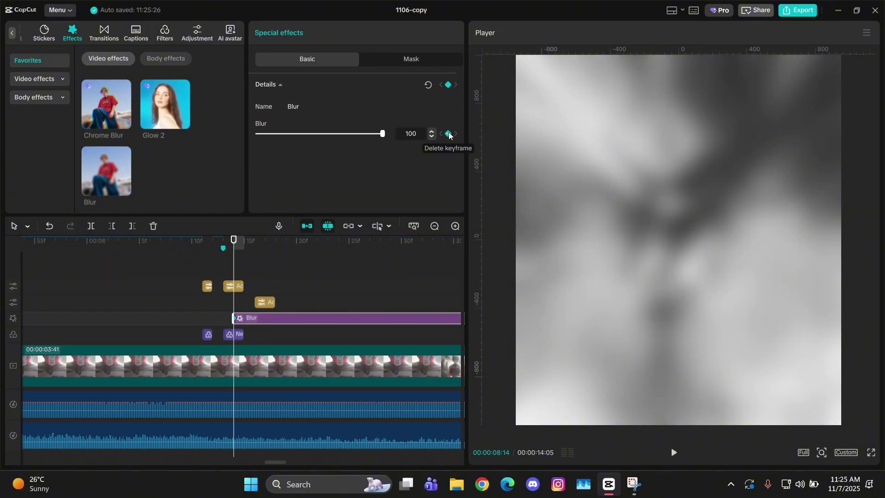
pyautogui.press('Right')
pyautogui.press('Right')
pyautogui.press('Right')
pyautogui.press('Right')
pyautogui.press('Right')
pyautogui.press('Right')
pyautogui.press('Right')
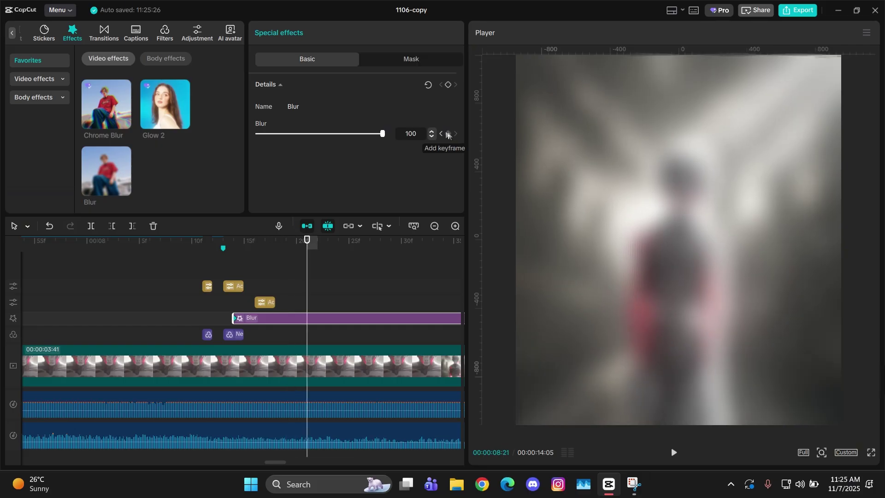
pyautogui.click(434, 226)
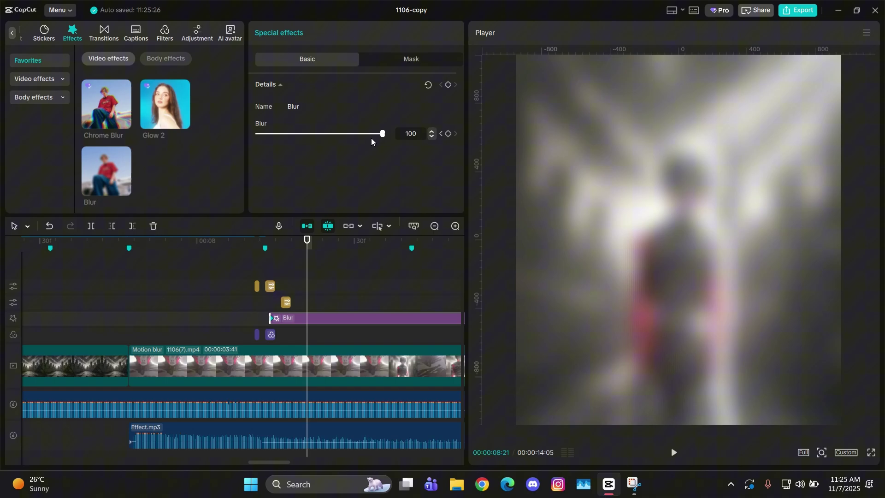
pyautogui.moveTo(372, 137); pyautogui.dragTo(257, 135)
# Step: Trim the Blur effect's end to 00:00:08:21 and ease its keyframe curve into a steep initial drop that flattens out
pyautogui.scroll(2, 336, 323)
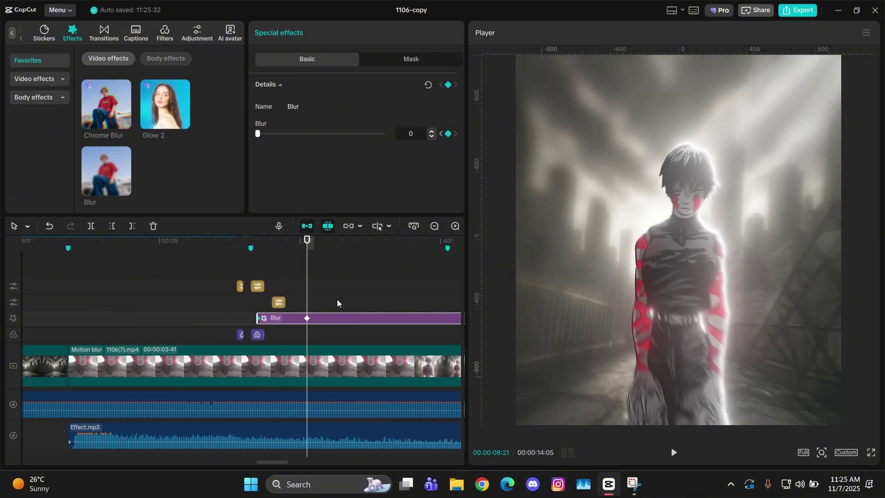
pyautogui.press('w')
pyautogui.scroll(3, 327, 298)
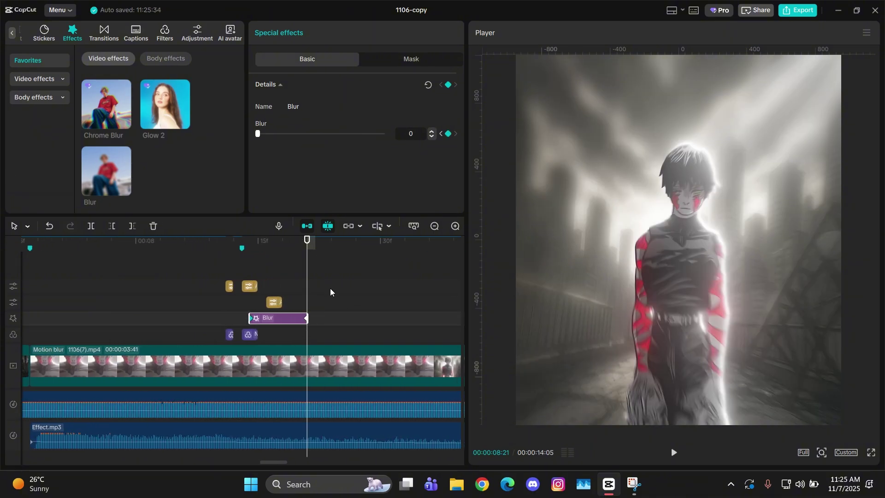
pyautogui.hotkey('alt', 'k')
pyautogui.scroll(1, 374, 334)
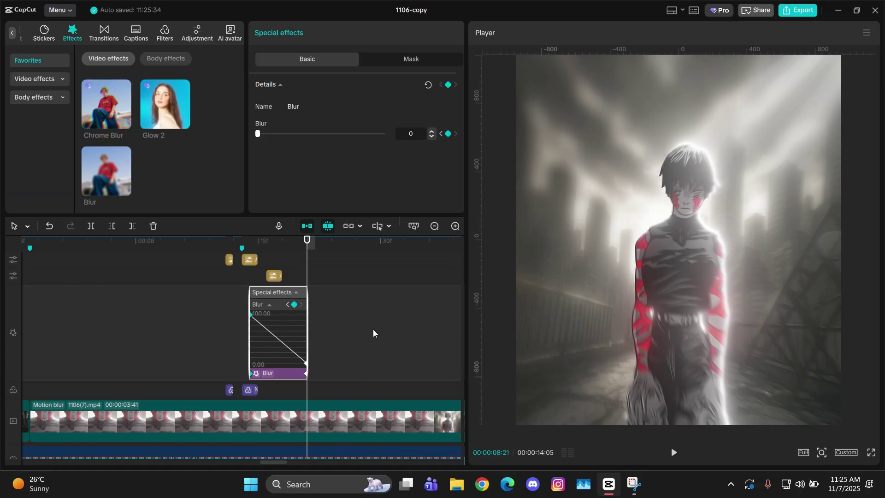
pyautogui.scroll(3, 373, 333)
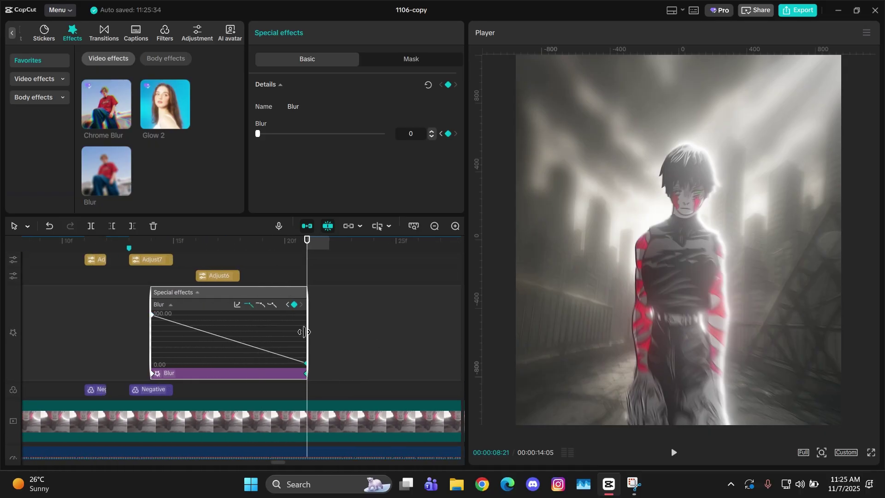
pyautogui.click(259, 305)
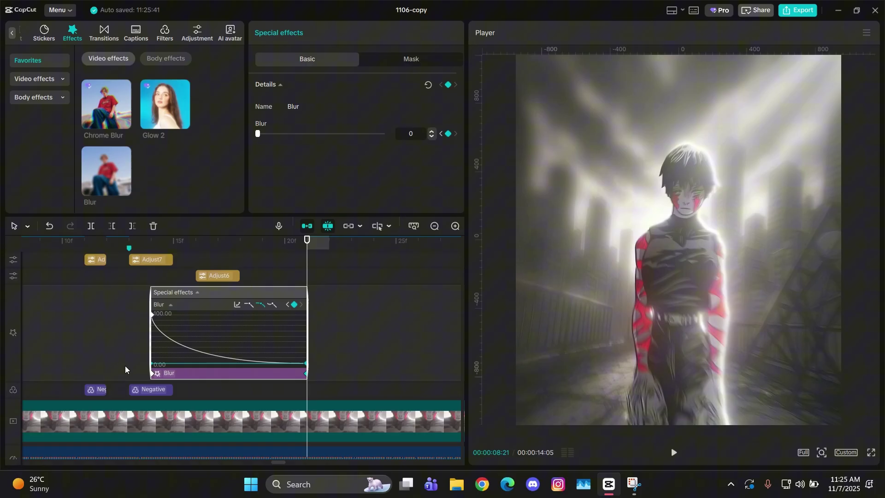
pyautogui.hotkey('alt', 'k')
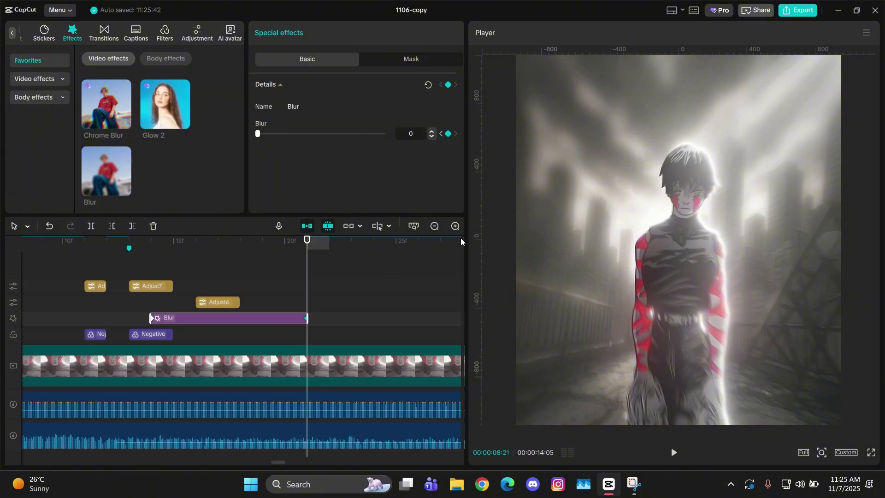
# Step: Add the favorite Glow 2 effect starting at the 00:00:08:13 marker and trim its end to 00:00:08:25
pyautogui.scroll(-2, 461, 242)
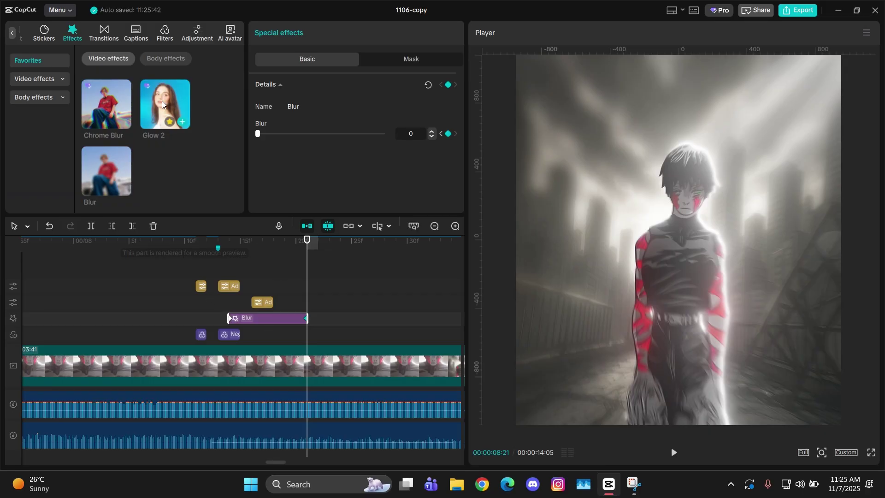
pyautogui.moveTo(167, 118)
pyautogui.mouseDown()
pyautogui.moveTo(339, 263)
pyautogui.moveTo(217, 302)
pyautogui.mouseUp()
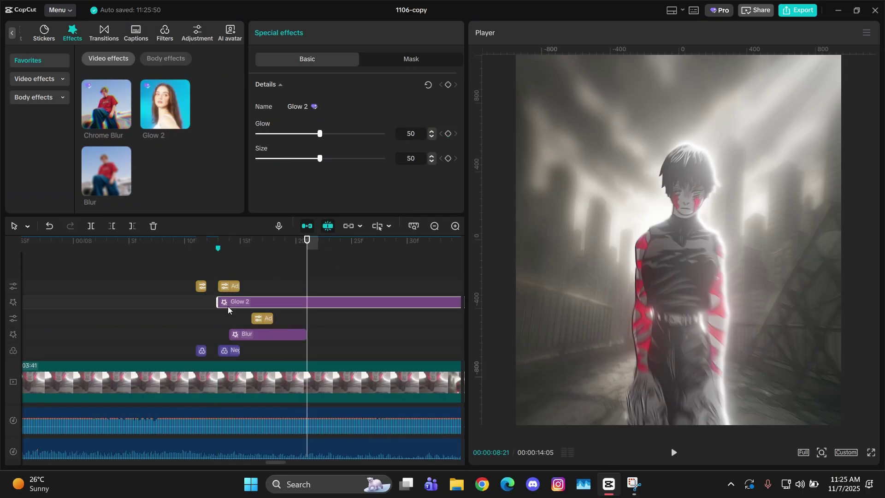
pyautogui.click(329, 270)
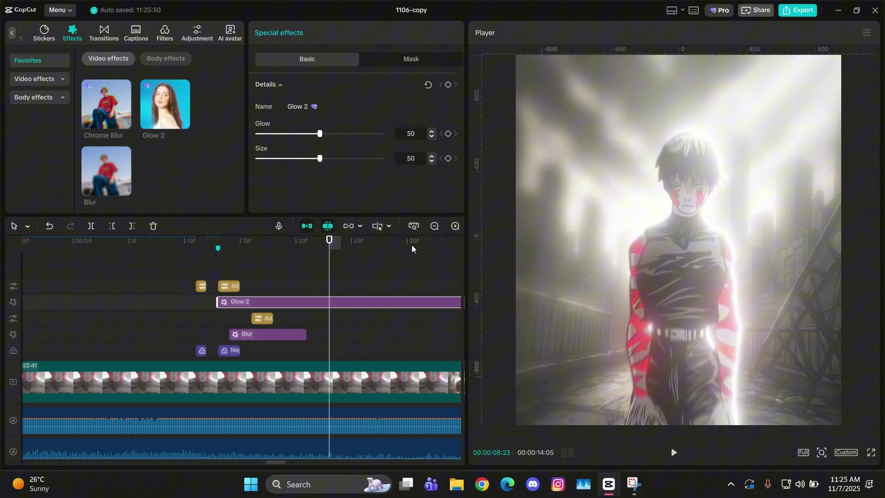
pyautogui.click(435, 225)
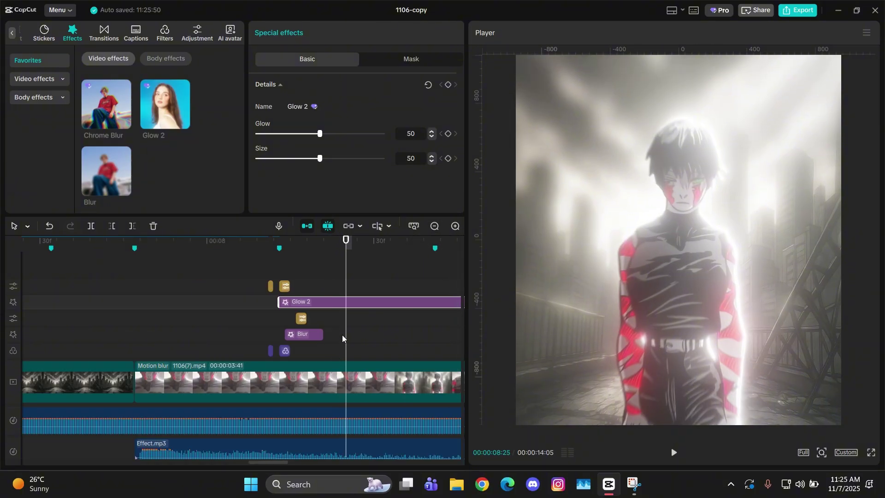
pyautogui.press('w')
pyautogui.scroll(4, 350, 301)
# Step: Keyframe Glow 2's Glow and Size from 100 at 00:00:08:13 down to 0 at 00:00:08:25
pyautogui.click(258, 267)
pyautogui.scroll(1, 286, 303)
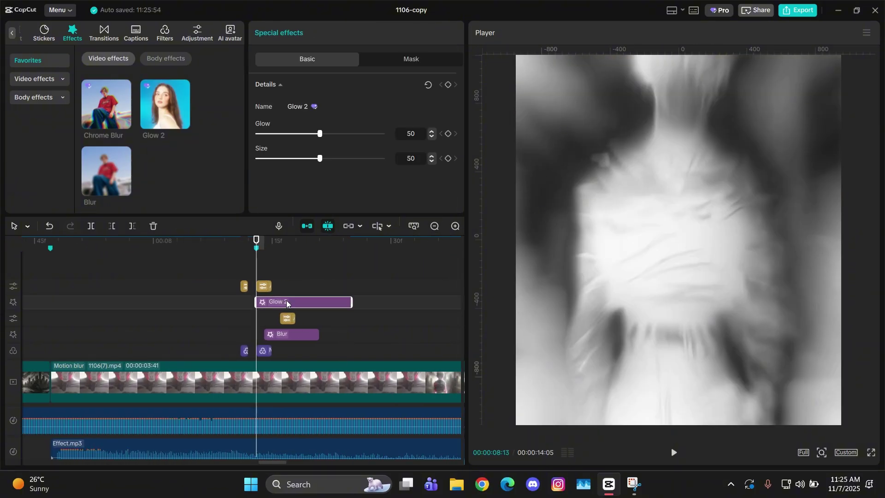
pyautogui.moveTo(322, 133); pyautogui.dragTo(249, 135)
pyautogui.moveTo(320, 159); pyautogui.dragTo(237, 158)
pyautogui.click(350, 242)
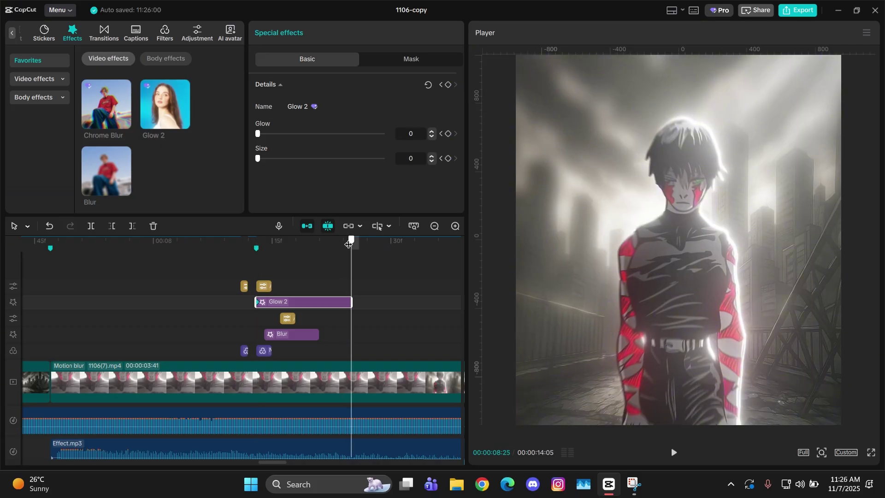
pyautogui.hotkey('ctrl', 'z')
pyautogui.click(441, 158)
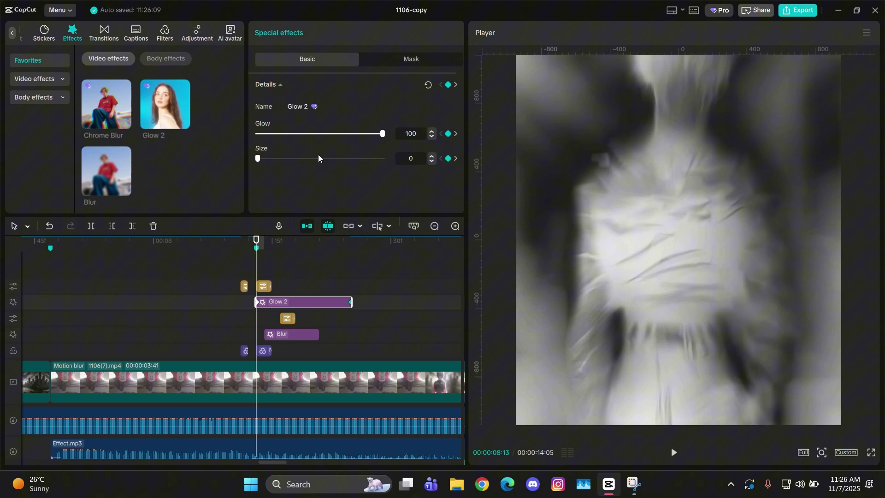
# Step: Ease Glow 2's Glow keyframe curve into a steep initial drop, extending the end keyframe's handle back to the start
pyautogui.click(277, 277)
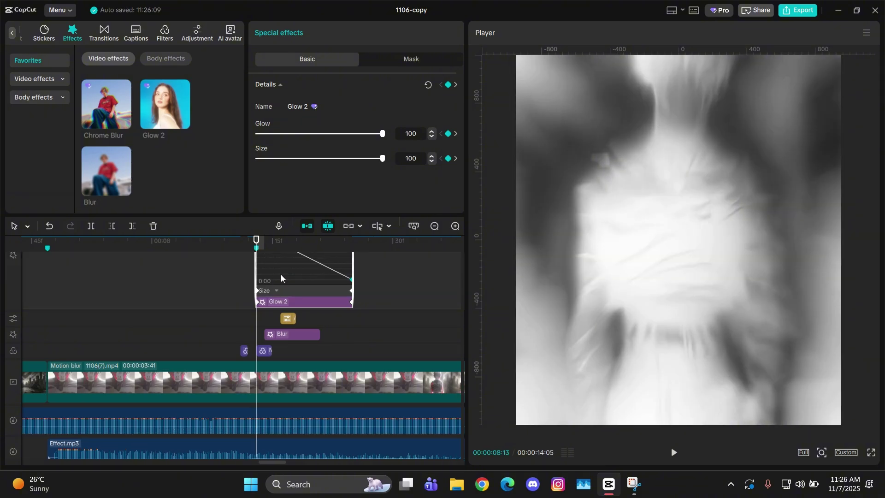
pyautogui.scroll(1, 342, 324)
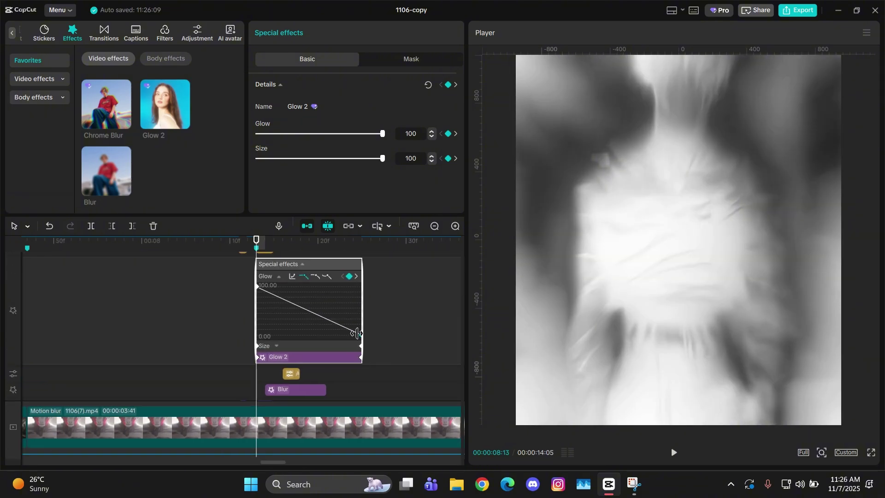
pyautogui.scroll(-2, 320, 284)
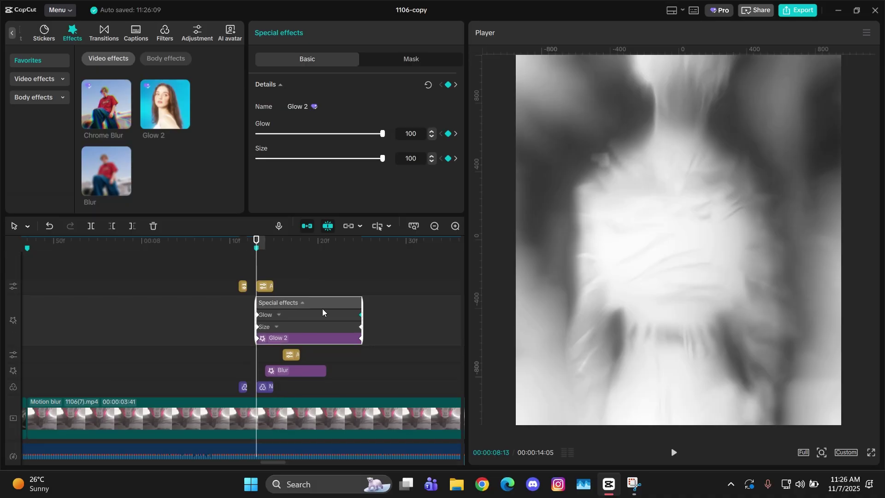
pyautogui.click(316, 257)
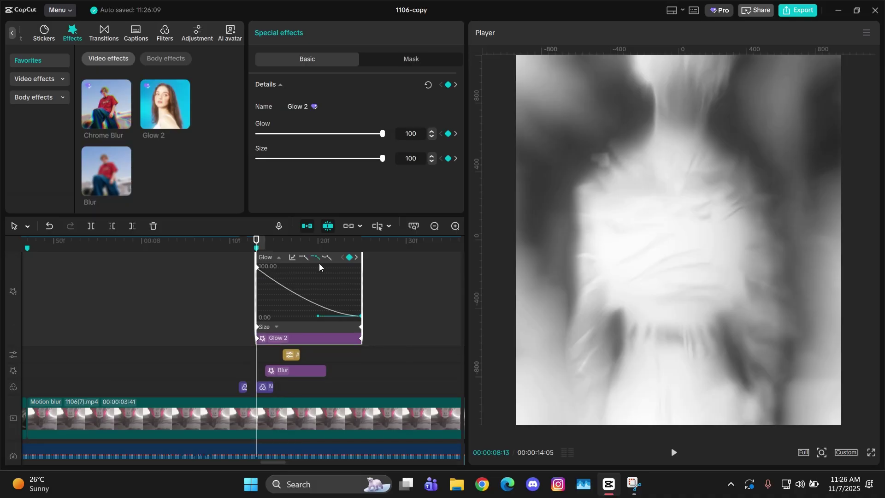
pyautogui.click(317, 317)
# Step: Give Glow 2's Size keyframes the same steep-then-flat curve and close the keyframe graphs
pyautogui.click(282, 326)
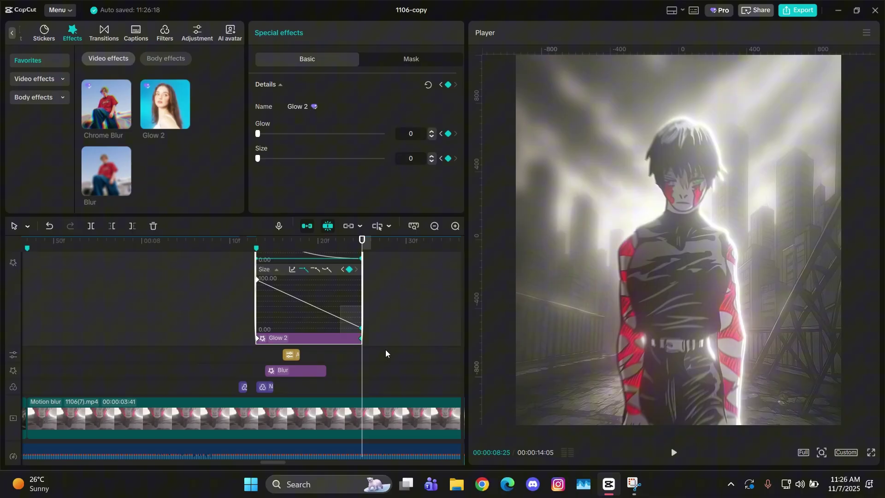
pyautogui.click(315, 269)
pyautogui.moveTo(319, 329); pyautogui.dragTo(212, 340)
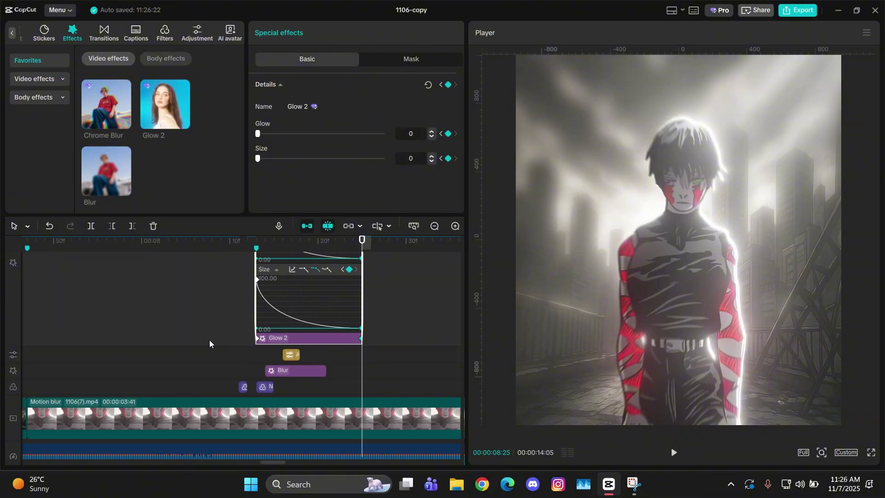
pyautogui.click(209, 339)
# Step: Add the favorite Jitter Blur effect on its own track, starting at 00:00:08:06
pyautogui.click(237, 265)
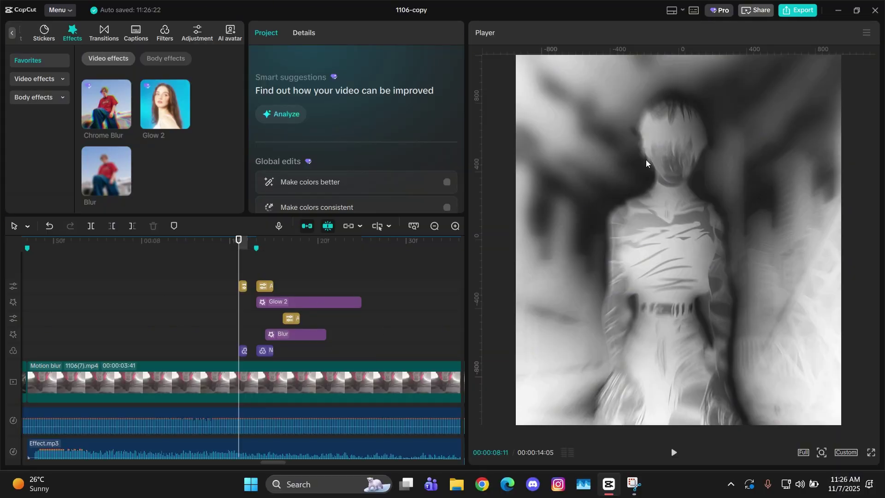
pyautogui.scroll(-5, 154, 117)
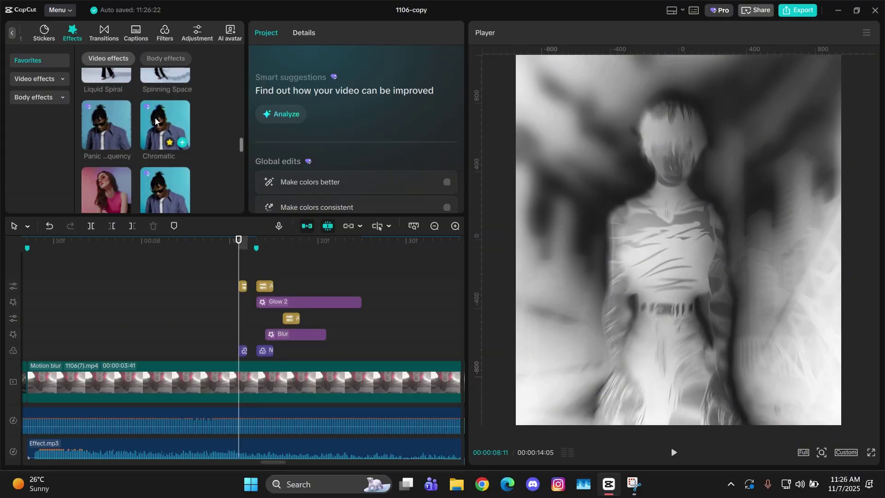
pyautogui.scroll(-5, 154, 118)
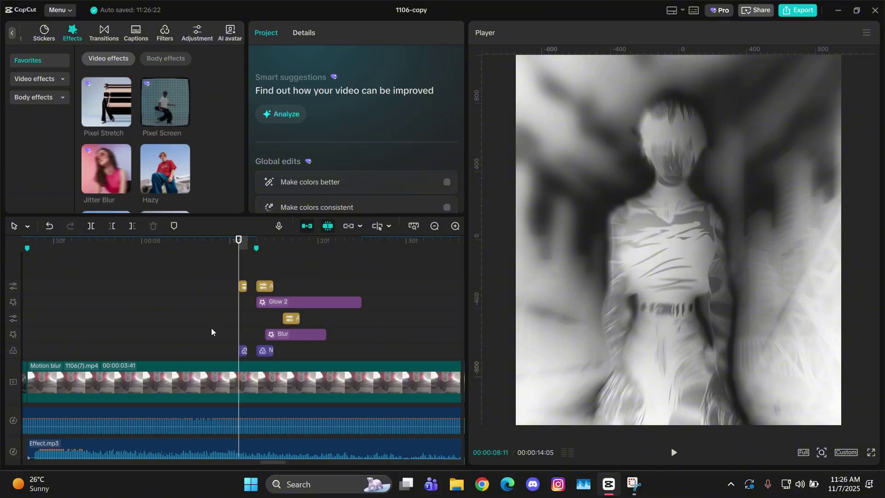
pyautogui.moveTo(248, 256); pyautogui.dragTo(193, 264)
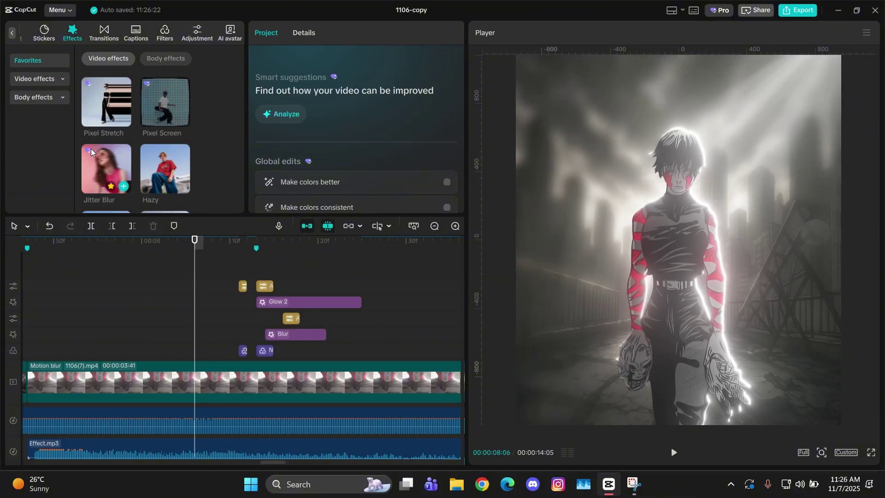
pyautogui.moveTo(116, 185); pyautogui.dragTo(195, 329)
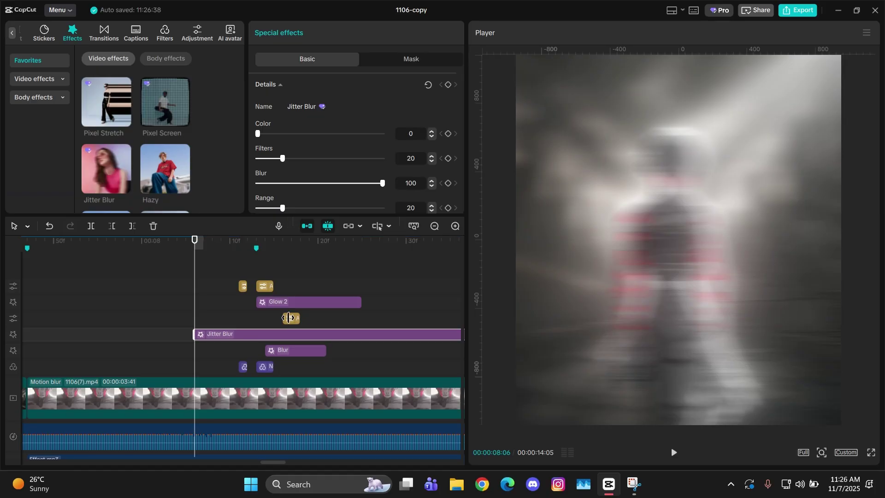
# Step: Move the lower adjustment up beside the two short adjustments and place the Jitter Blur effect on the track beneath Blur
pyautogui.click(291, 318)
pyautogui.moveTo(289, 295); pyautogui.dragTo(287, 287)
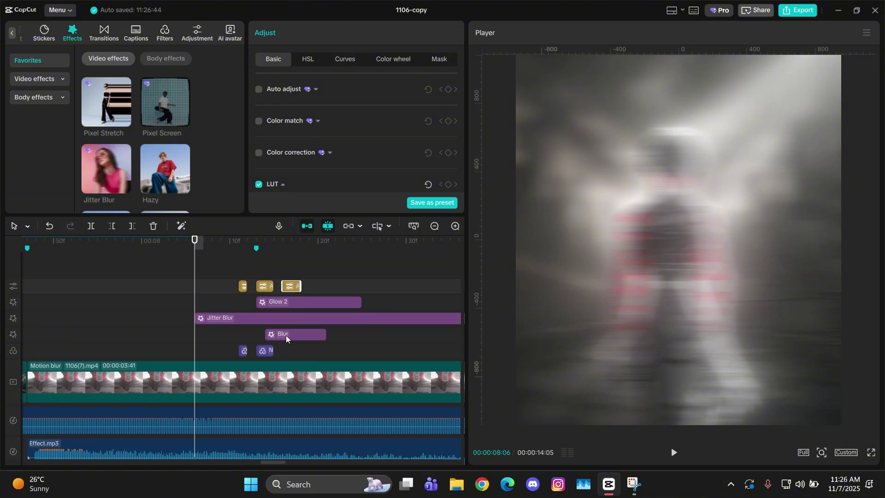
pyautogui.click(286, 322)
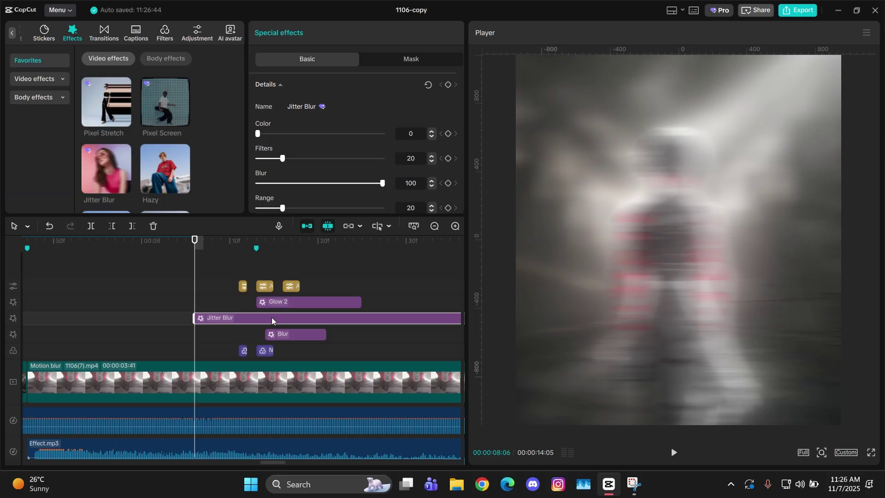
pyautogui.moveTo(272, 321); pyautogui.dragTo(293, 336)
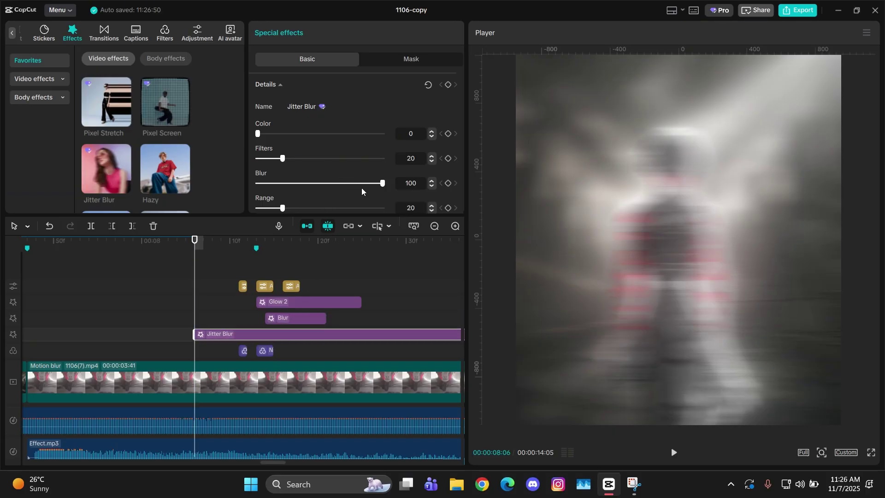
# Step: Set Jitter Blur's Blur, Filters and Range to 0, and add a Range keyframe at 00:00:08:06
pyautogui.moveTo(382, 183); pyautogui.dragTo(221, 178)
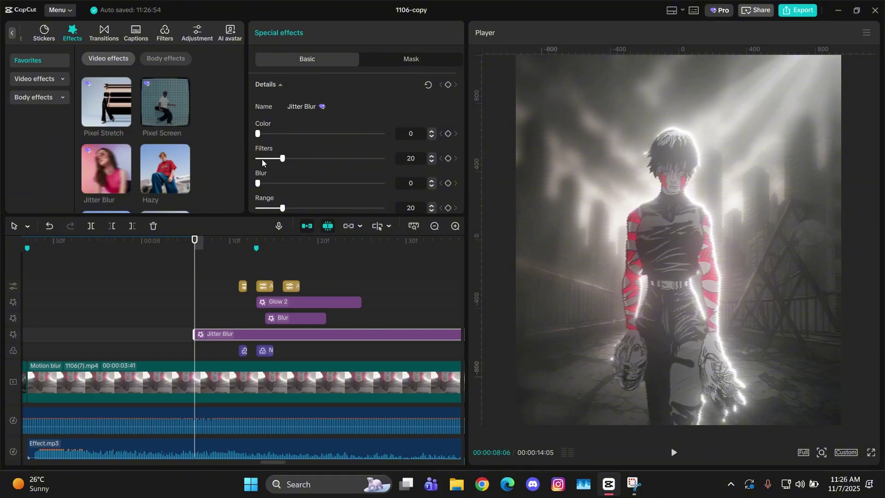
pyautogui.moveTo(261, 159); pyautogui.dragTo(254, 159)
pyautogui.scroll(-2, 317, 159)
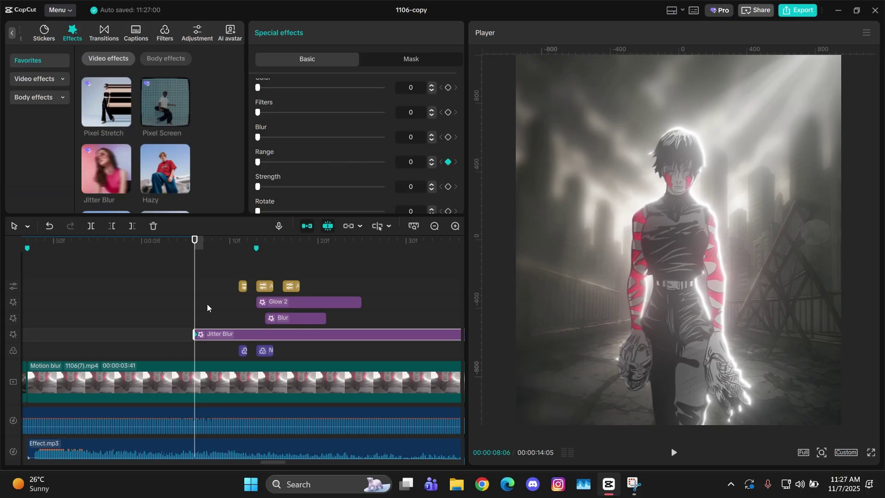
# Step: Keyframe Jitter Blur's Range at 100 at 00:00:08:11
pyautogui.press('Right')
pyautogui.press('Right')
pyautogui.press('Right')
pyautogui.press('Right')
pyautogui.press('Right')
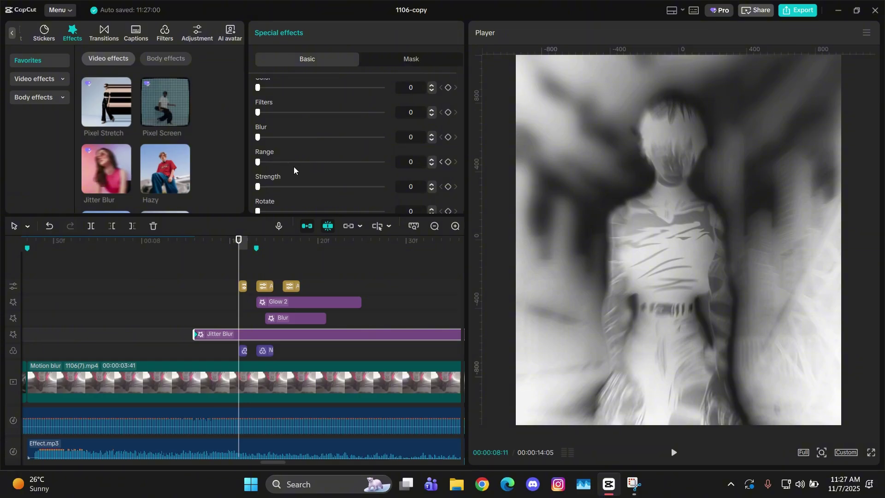
pyautogui.moveTo(294, 167); pyautogui.dragTo(510, 169)
# Step: Add a second Jitter Blur Range keyframe at 00:00:08:16 to hold the value of 100
pyautogui.press('Right')
pyautogui.press('Right')
pyautogui.press('Right')
pyautogui.press('Right')
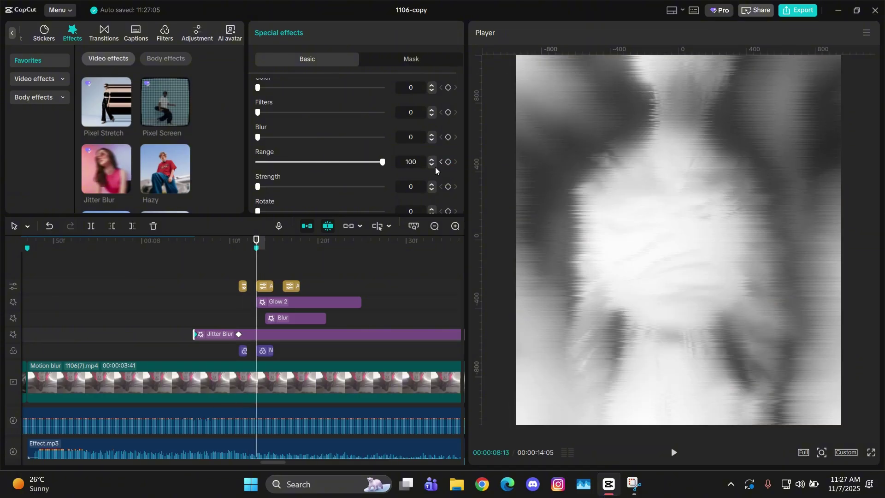
pyautogui.press('Right')
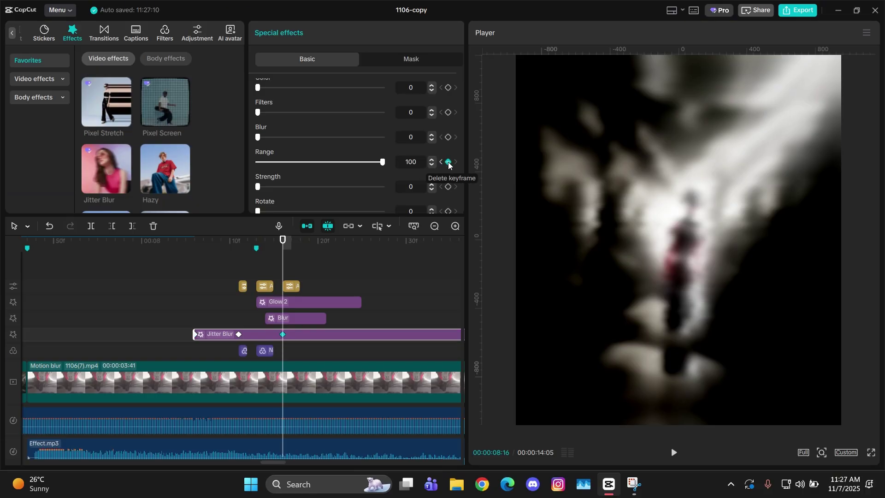
# Step: Keyframe Jitter Blur's Range back to 0 at 00:00:08:22 and trim the effect's end to that point
pyautogui.press('Right')
pyautogui.press('Right')
pyautogui.press('Right')
pyautogui.press('Right')
pyautogui.press('Right')
pyautogui.press('Right')
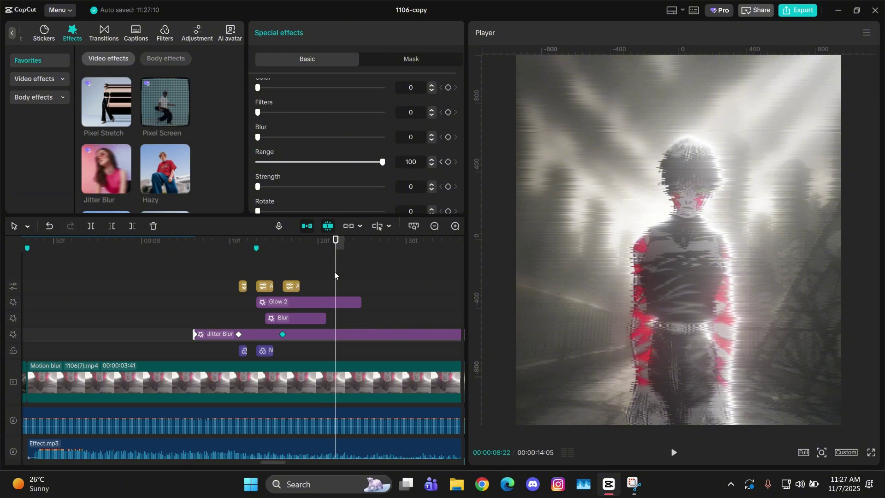
pyautogui.moveTo(369, 164); pyautogui.dragTo(26, 207)
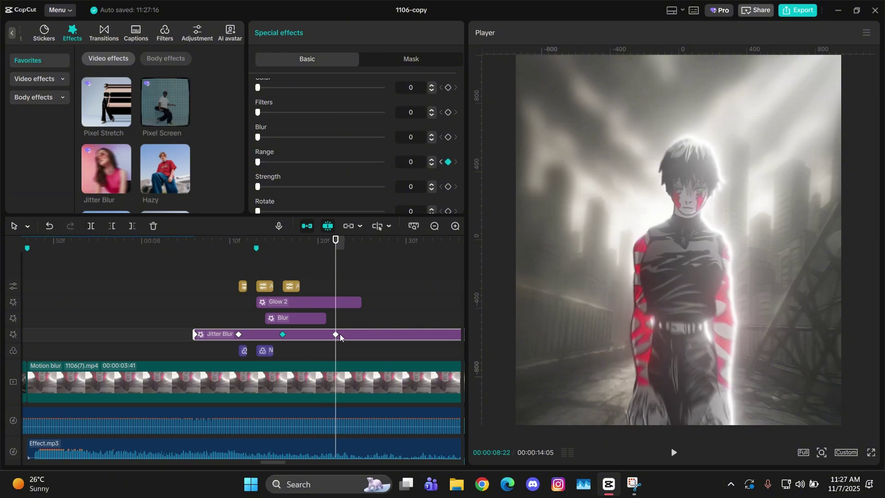
pyautogui.press('w')
pyautogui.moveTo(361, 330); pyautogui.dragTo(324, 339)
# Step: Duplicate the keyframed Jitter Blur effect onto the track above it, starting at 00:00:08:07
pyautogui.click(192, 312)
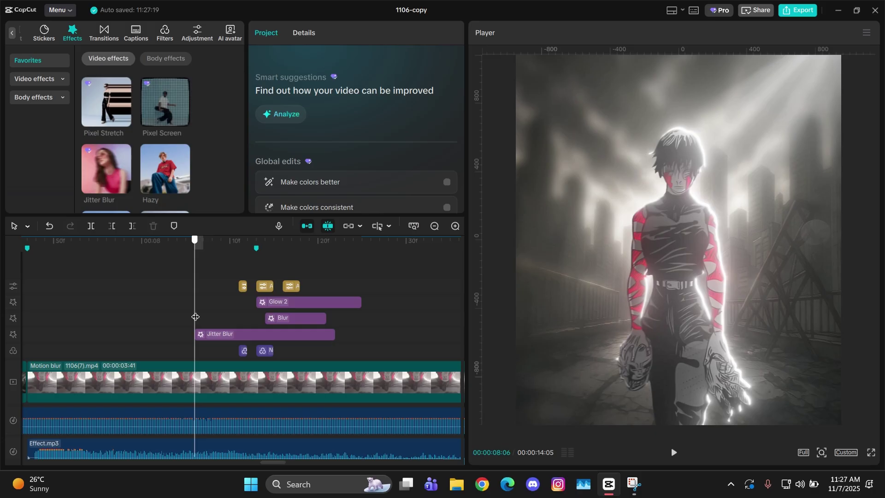
pyautogui.moveTo(196, 316); pyautogui.dragTo(209, 345)
pyautogui.click(209, 344)
pyautogui.hotkey('ctrl', 'c')
pyautogui.hotkey('ctrl', 'v')
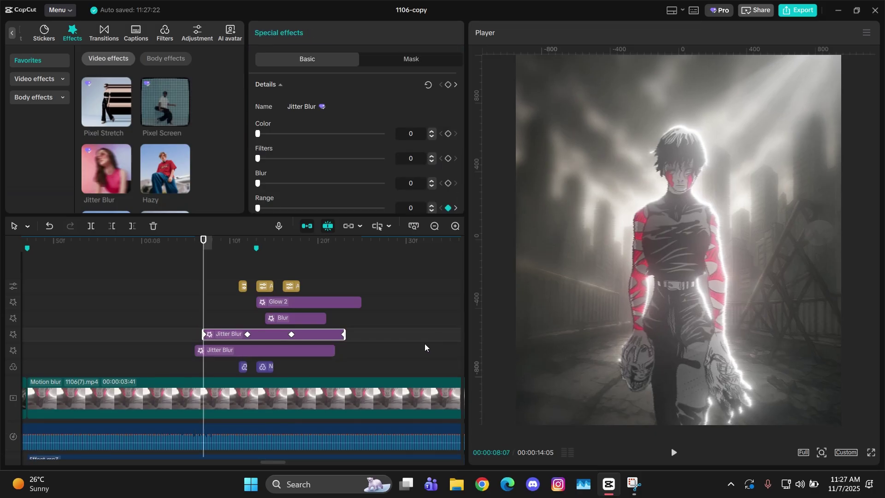
# Step: Add a fresh Jitter Blur effect on its own track between Glow 2 and Blur, starting at 00:00:08:09
pyautogui.scroll(-3, 184, 273)
pyautogui.scroll(2, 185, 273)
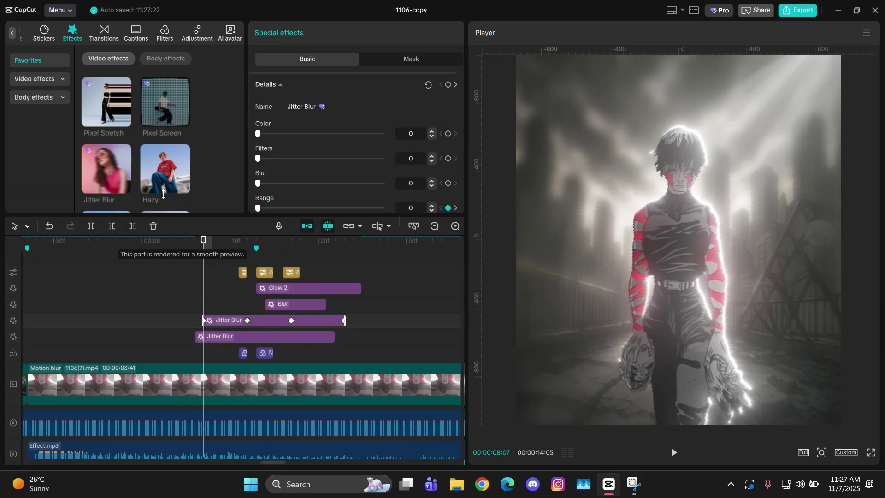
pyautogui.moveTo(99, 185)
pyautogui.moveTo(100, 184); pyautogui.dragTo(226, 303)
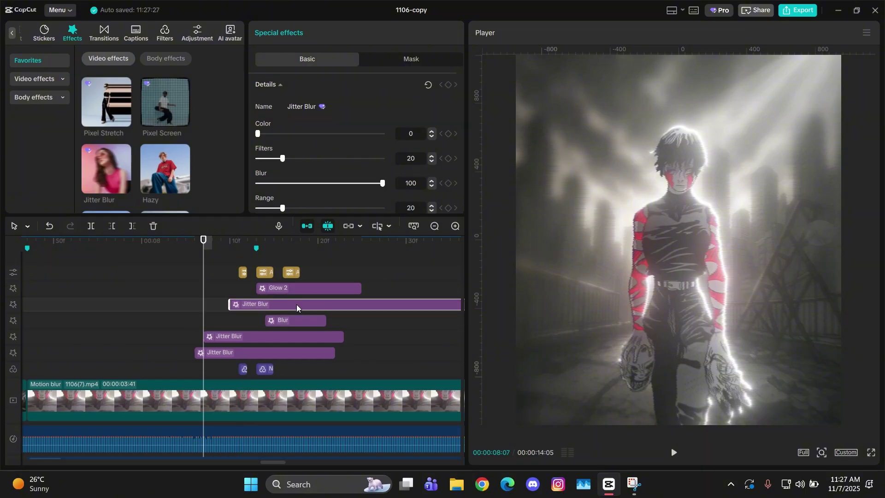
pyautogui.click(287, 322)
pyautogui.press('Right')
pyautogui.press('Right')
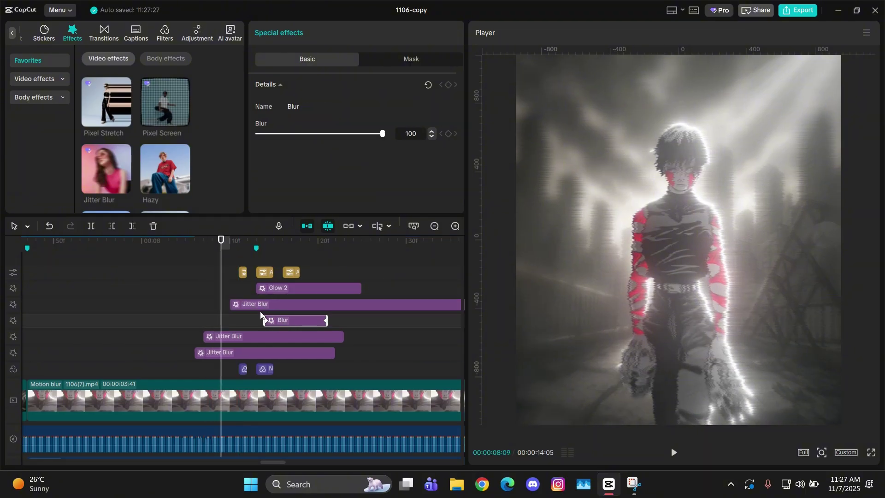
pyautogui.moveTo(271, 304); pyautogui.dragTo(261, 303)
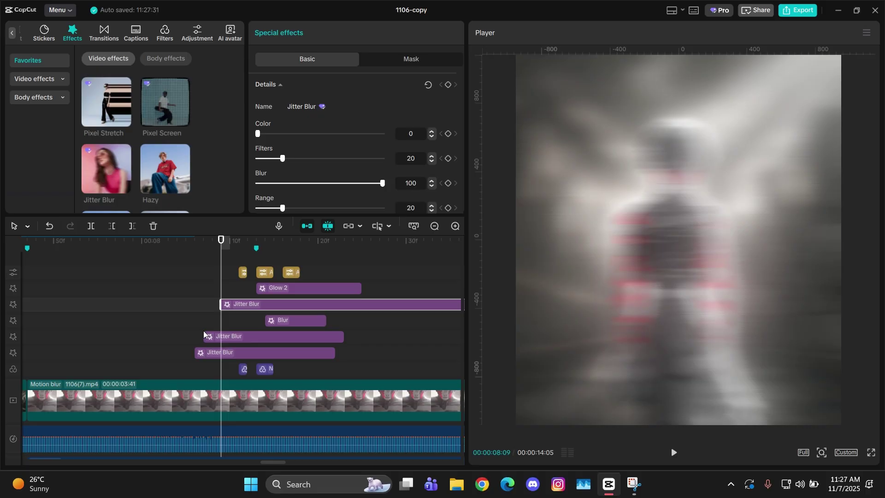
# Step: Trim the fresh Jitter Blur to end at 00:00:08:17 and set its Filters and Blur to 0 and Range to 100
pyautogui.moveTo(301, 244); pyautogui.dragTo(291, 249)
pyautogui.press('w')
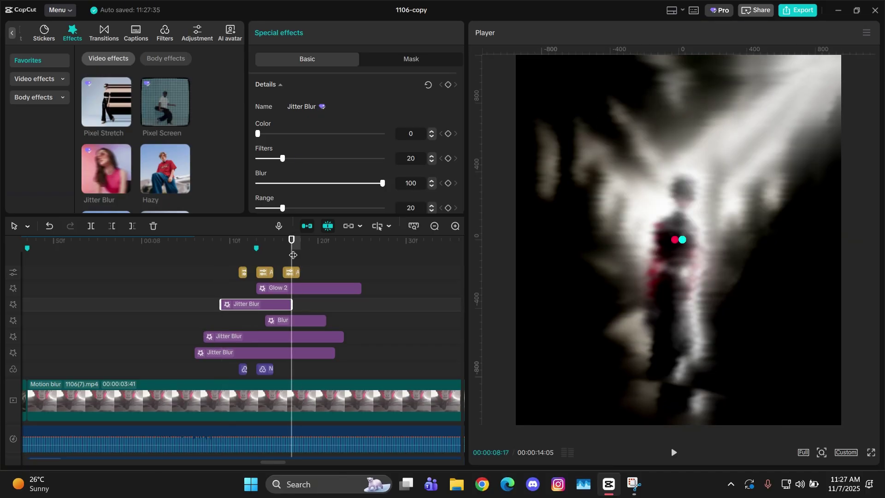
pyautogui.keyDown('ctrl'); pyautogui.scroll(3, 295, 277); pyautogui.keyUp('ctrl')
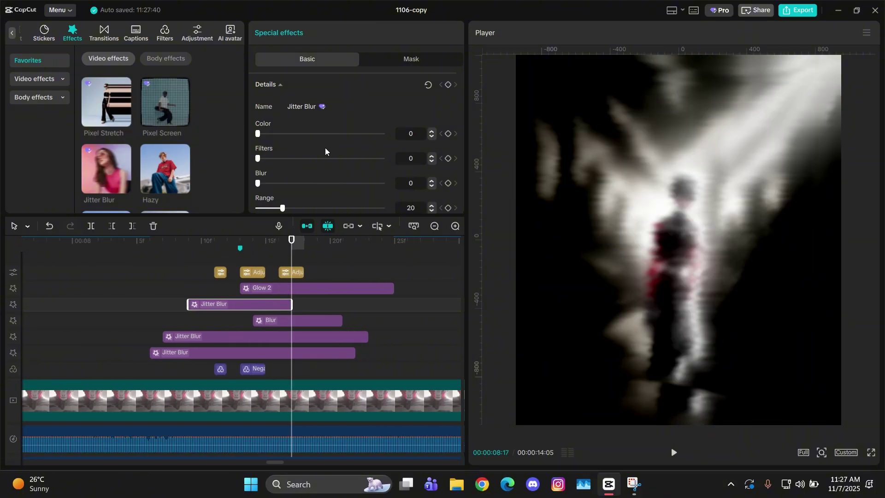
pyautogui.scroll(-2, 325, 152)
pyautogui.moveTo(299, 162); pyautogui.dragTo(434, 169)
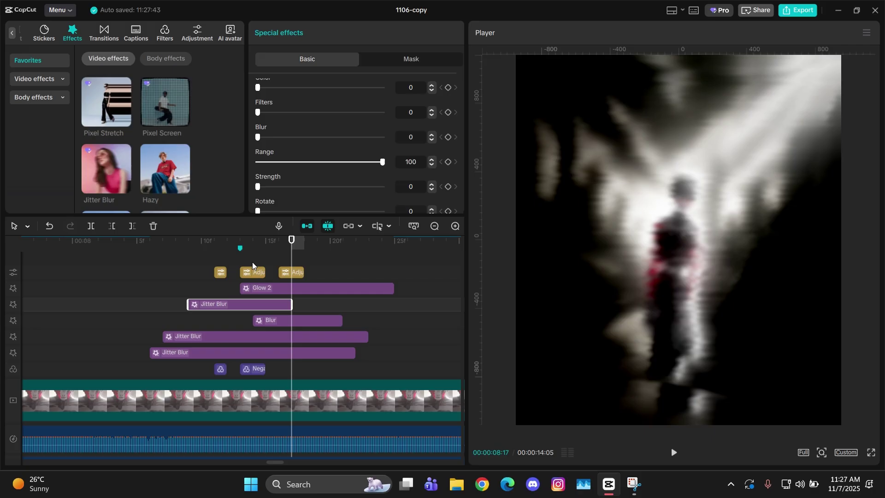
# Step: Duplicate the Range 100 Jitter Blur to a track above at 00:00:08:10 and trim its end to 00:00:08:15
pyautogui.click(215, 242)
pyautogui.click(206, 239)
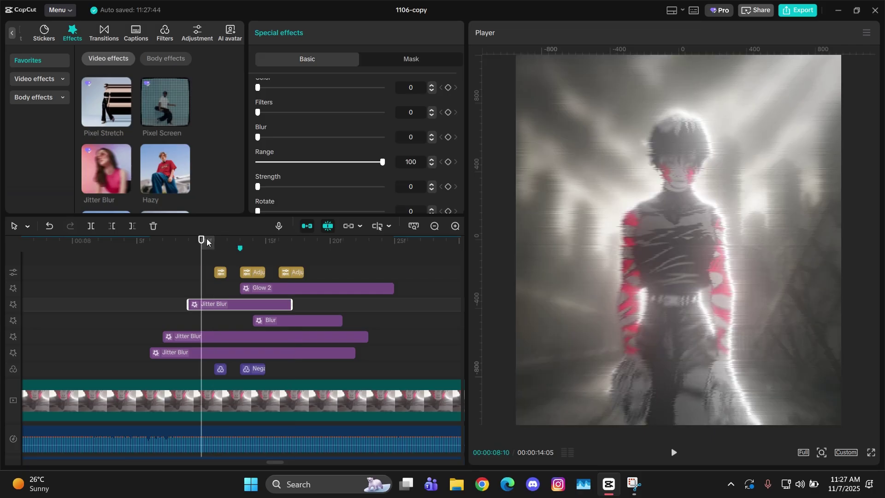
pyautogui.hotkey('ctrl', 'v')
pyautogui.click(269, 249)
pyautogui.press('w')
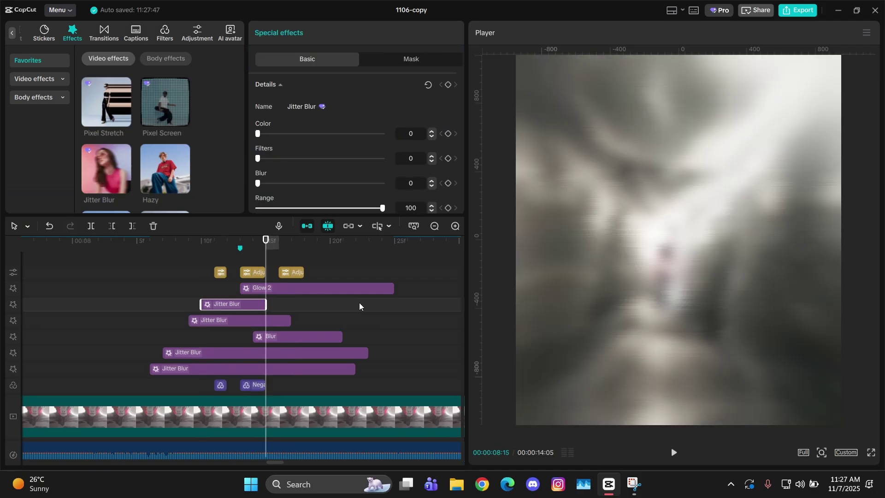
# Step: Examine the order and timing of the stacked adjustment, Glow 2, Jitter Blur, Blur and filter tracks
pyautogui.click(434, 227)
pyautogui.scroll(-4, 259, 332)
pyautogui.scroll(4, 260, 314)
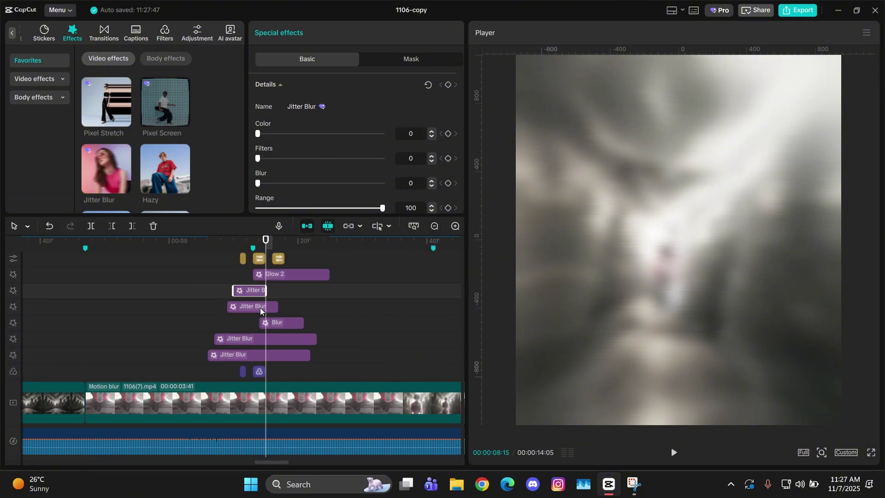
pyautogui.scroll(1, 252, 304)
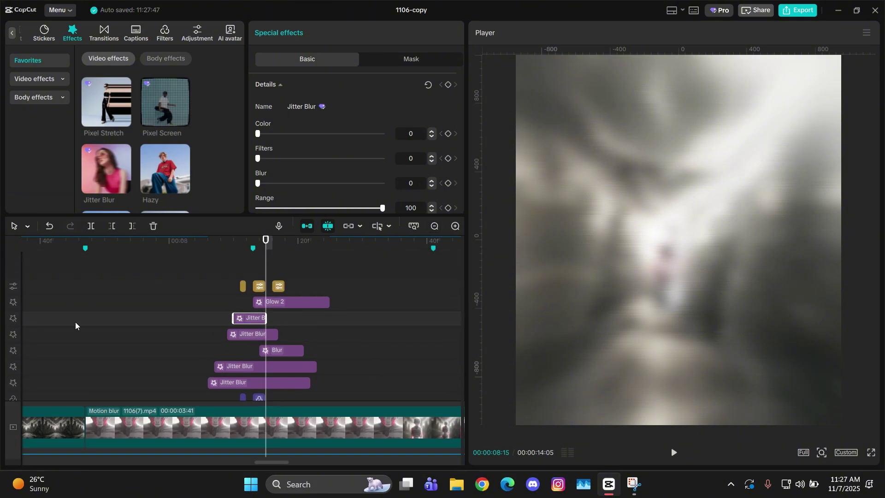
pyautogui.scroll(-3, 139, 331)
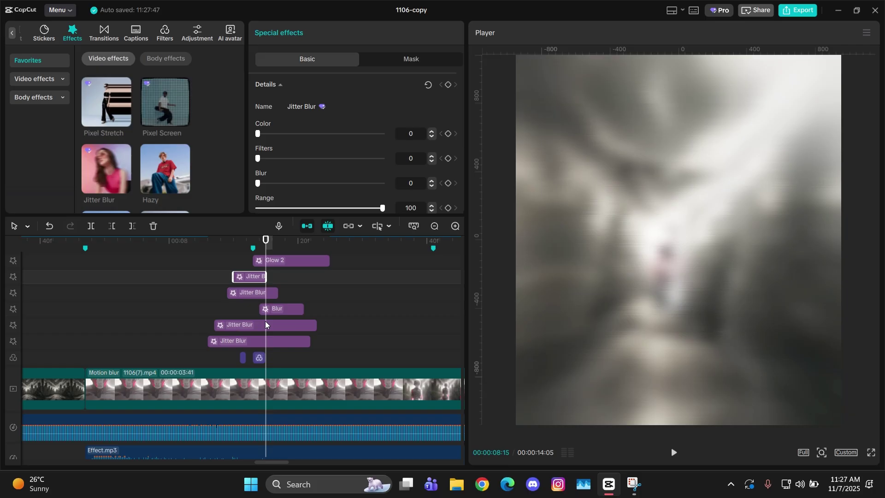
pyautogui.scroll(3, 125, 311)
pyautogui.rightClick(130, 314)
pyautogui.click(253, 387)
pyautogui.scroll(-1, 325, 304)
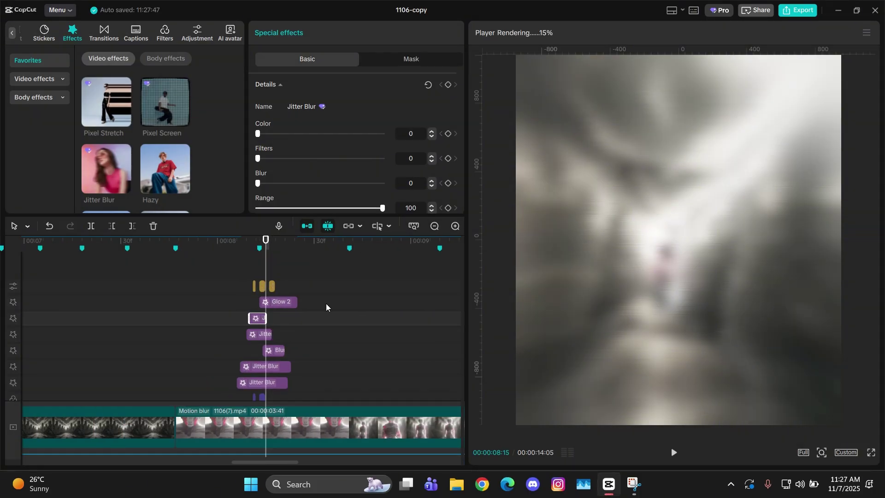
pyautogui.scroll(-1, 323, 295)
pyautogui.scroll(-2, 320, 290)
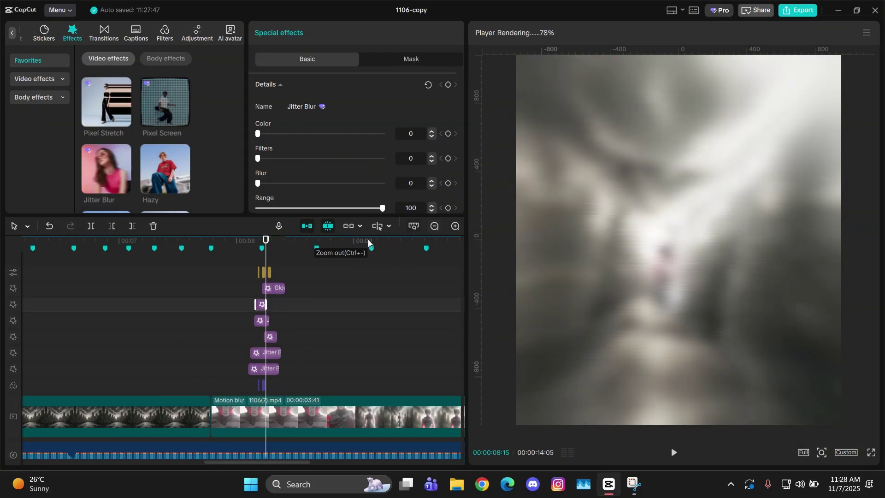
# Step: Play back the passage leading into the stacked effects on 1106(7).mp4 several times to check the impact
pyautogui.click(217, 270)
pyautogui.press('space')
pyautogui.click(176, 289)
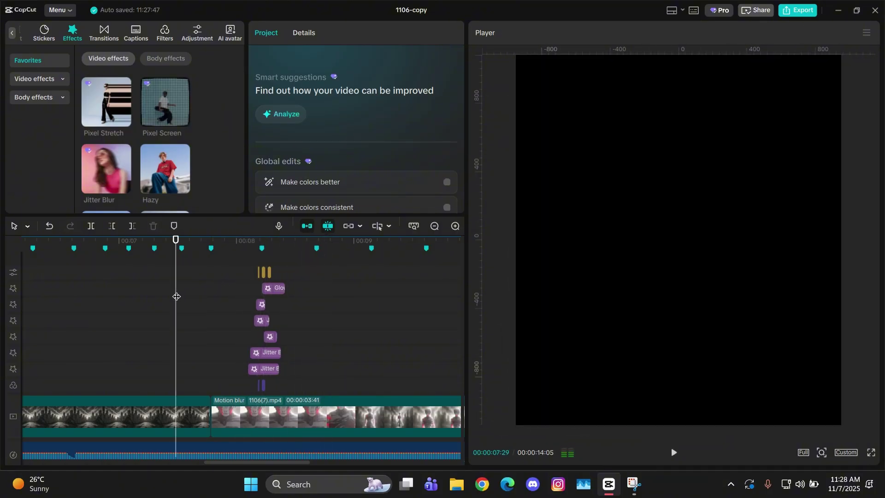
pyautogui.click(211, 300)
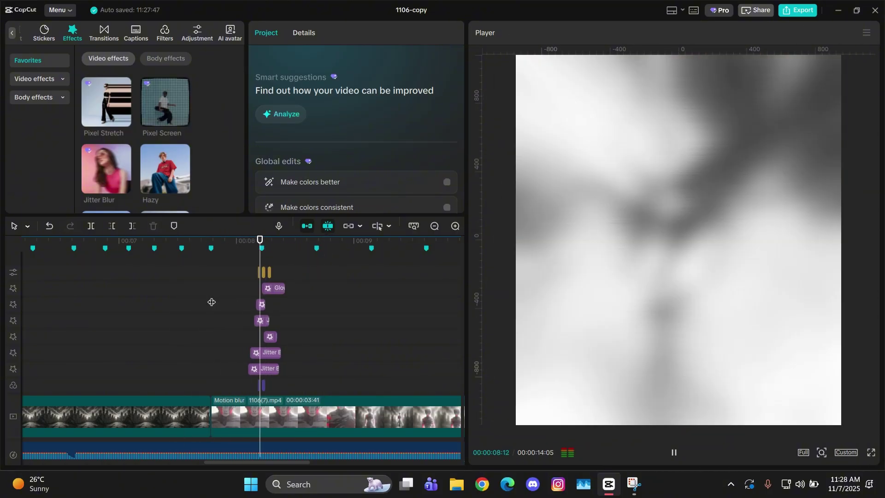
pyautogui.click(212, 302)
pyautogui.click(155, 302)
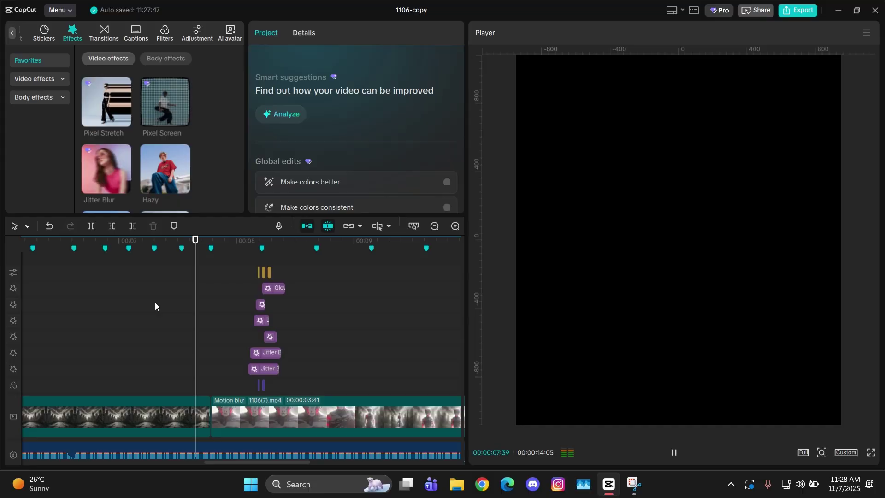
pyautogui.click(146, 302)
pyautogui.click(145, 307)
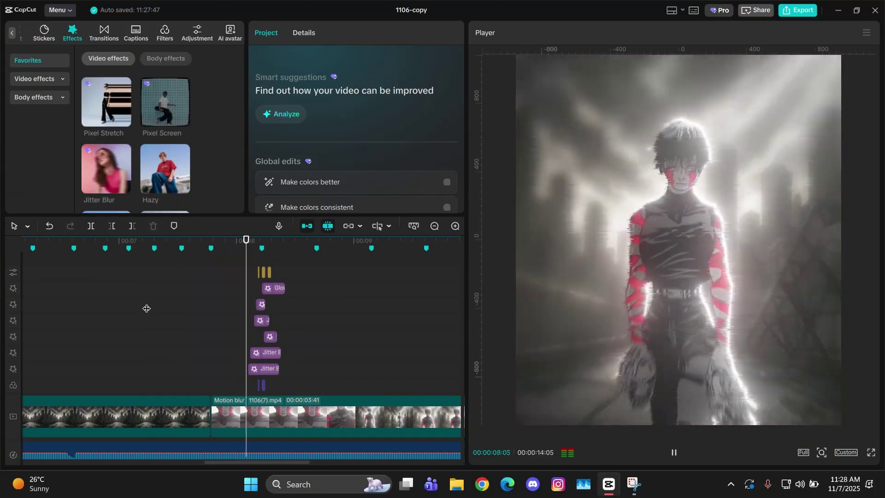
pyautogui.click(145, 307)
pyautogui.press('space')
# Step: Add a custom adjustment on a new track above the others, starting at 00:00:08:11 and trimmed to end at 00:00:08:12
pyautogui.scroll(4, 199, 305)
pyautogui.click(160, 307)
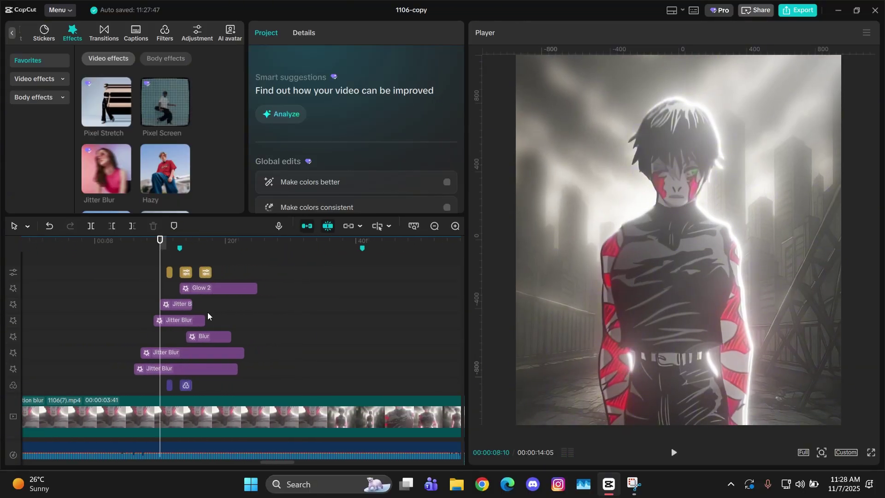
pyautogui.scroll(4, 330, 322)
pyautogui.click(187, 36)
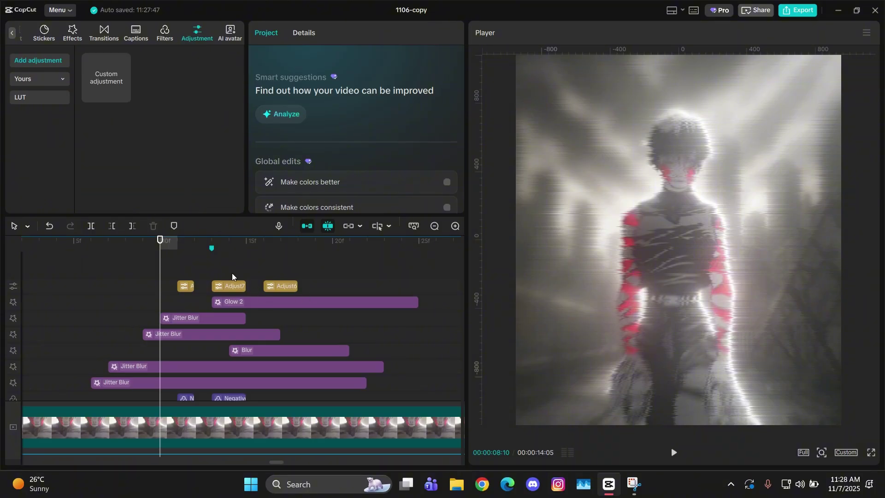
pyautogui.moveTo(106, 78); pyautogui.dragTo(176, 274)
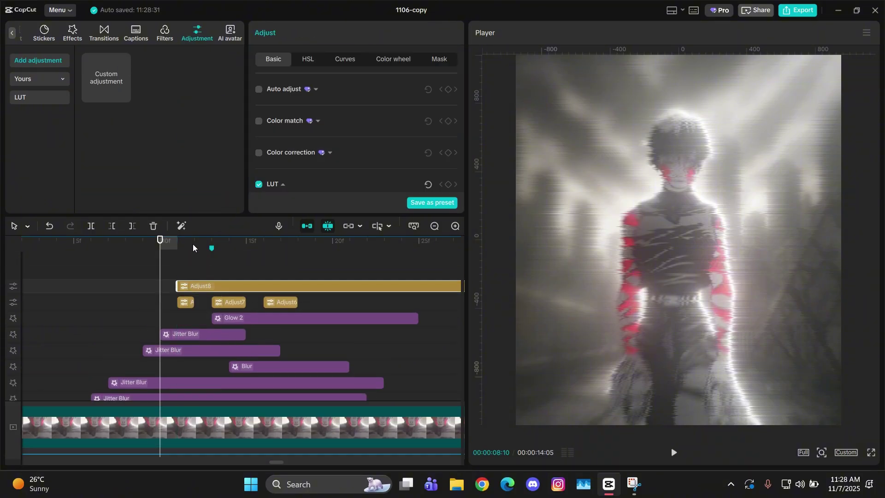
pyautogui.click(194, 245)
pyautogui.press('w')
pyautogui.click(183, 243)
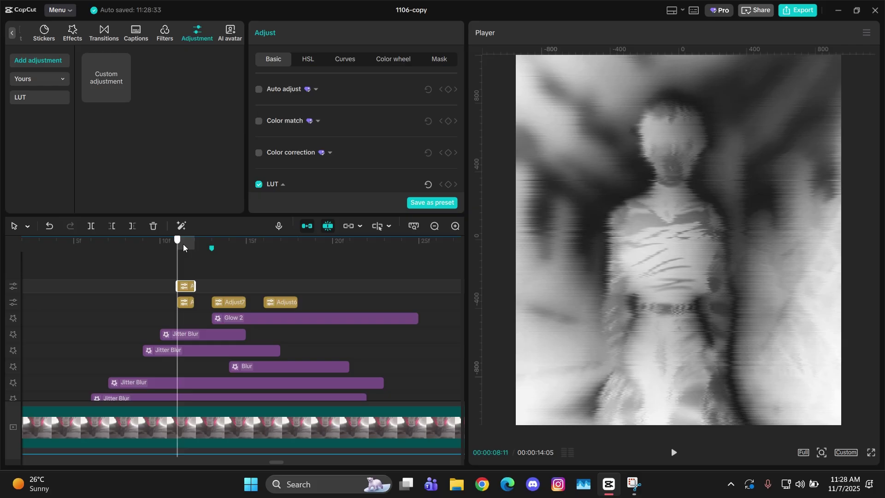
# Step: Steepen one colour channel curve of the new short adjustment by pulling its highlight endpoint inward along the graph's upper edge
pyautogui.click(355, 65)
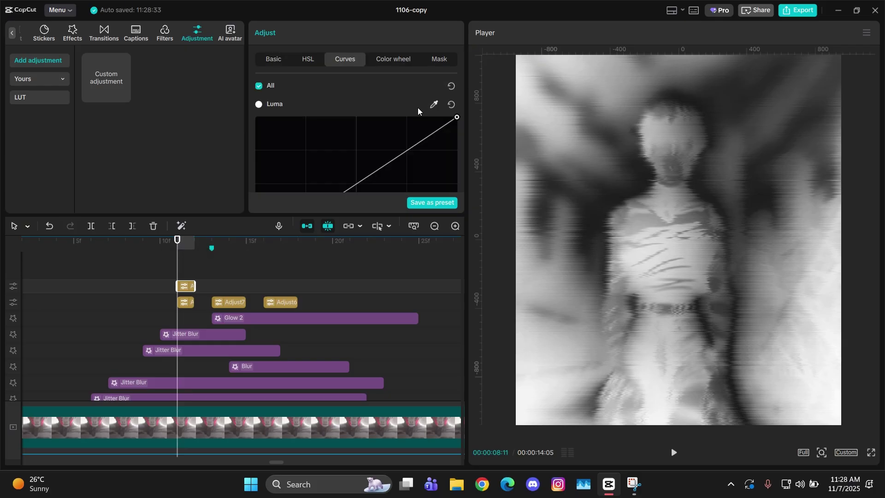
pyautogui.scroll(-2, 461, 136)
pyautogui.scroll(-1, 461, 136)
pyautogui.moveTo(455, 127); pyautogui.dragTo(377, 121)
pyautogui.hotkey('ctrl', 'z')
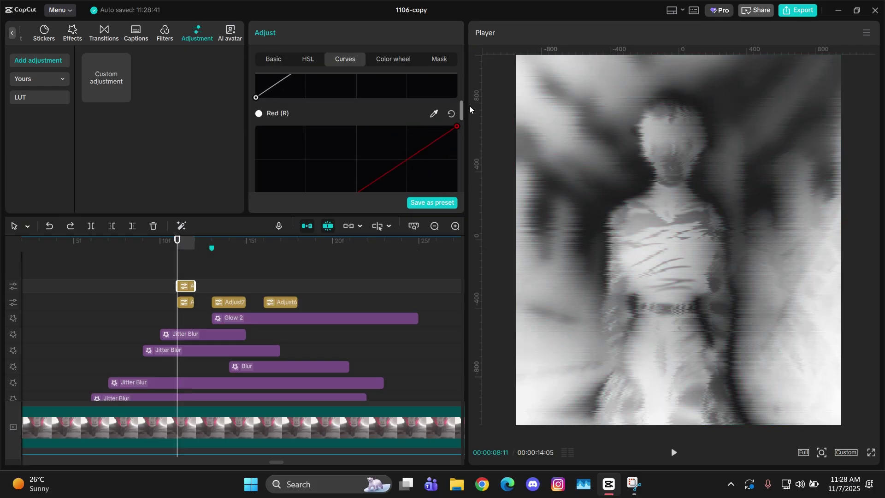
pyautogui.scroll(-3, 461, 111)
pyautogui.moveTo(456, 130); pyautogui.dragTo(387, 130)
# Step: Duplicate the curve adjustment after the 00:00:08:13 marker and shift the copy one frame later
pyautogui.hotkey('ctrl', 'c')
pyautogui.click(211, 244)
pyautogui.hotkey('ctrl', 'v')
pyautogui.moveTo(222, 288); pyautogui.dragTo(240, 288)
# Step: Play back the flash impact from about 00:00:07:49 to check the added curve adjustments
pyautogui.click(435, 226)
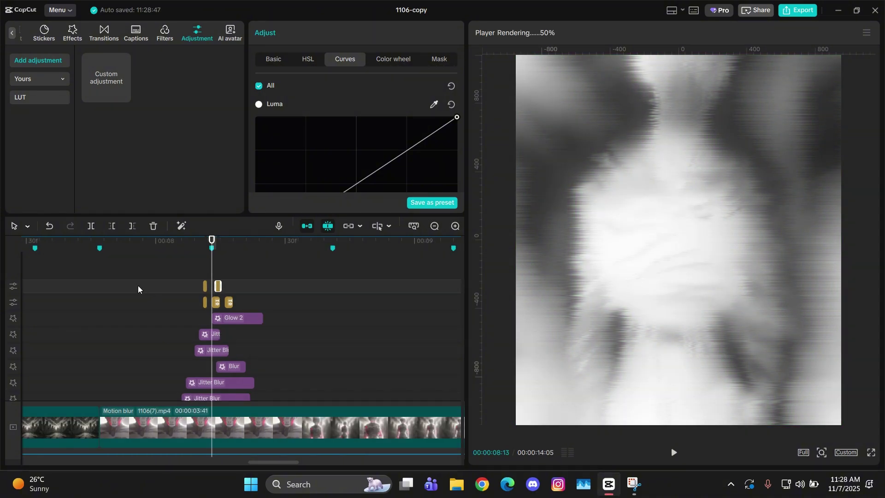
pyautogui.click(107, 285)
pyautogui.press('space')
pyautogui.click(106, 285)
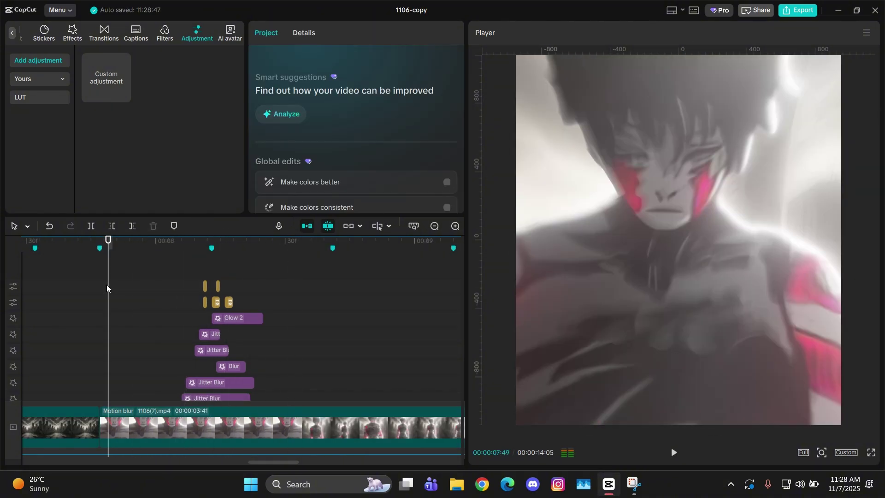
# Step: Replay the flash impact and delete the two short curve adjustments on the topmost track
pyautogui.press('space')
pyautogui.click(107, 285)
pyautogui.press('space')
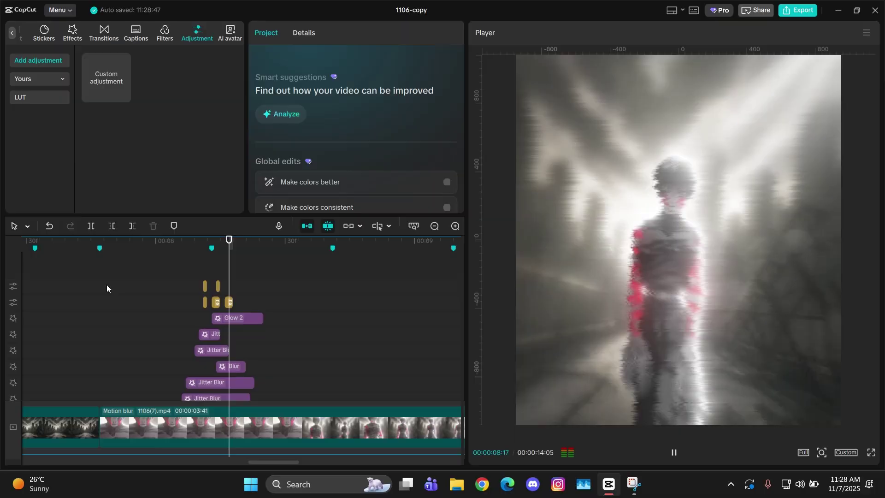
pyautogui.moveTo(106, 285); pyautogui.dragTo(234, 275)
pyautogui.press('Delete')
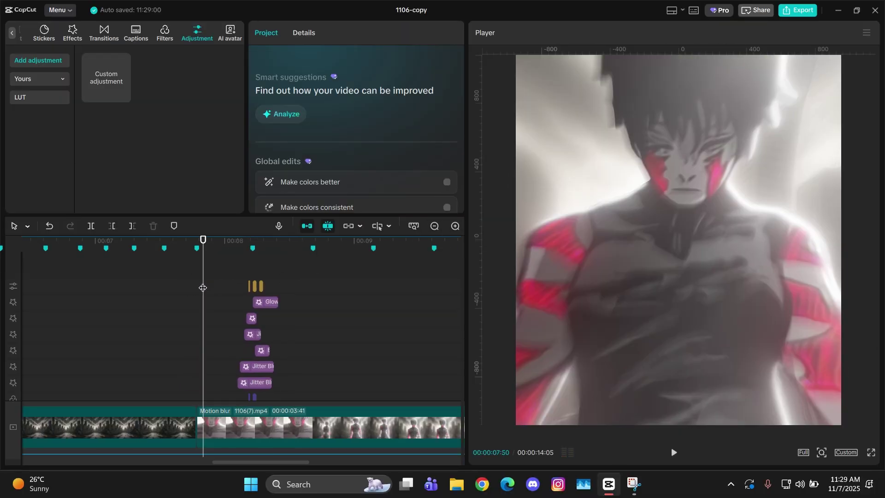
# Step: Copy the whole stack of impact filters, adjustments and effects around the 00:00:08:13 marker and paste it starting at 00:00:08:34, around the following marker
pyautogui.press('space')
pyautogui.moveTo(202, 287); pyautogui.dragTo(292, 368)
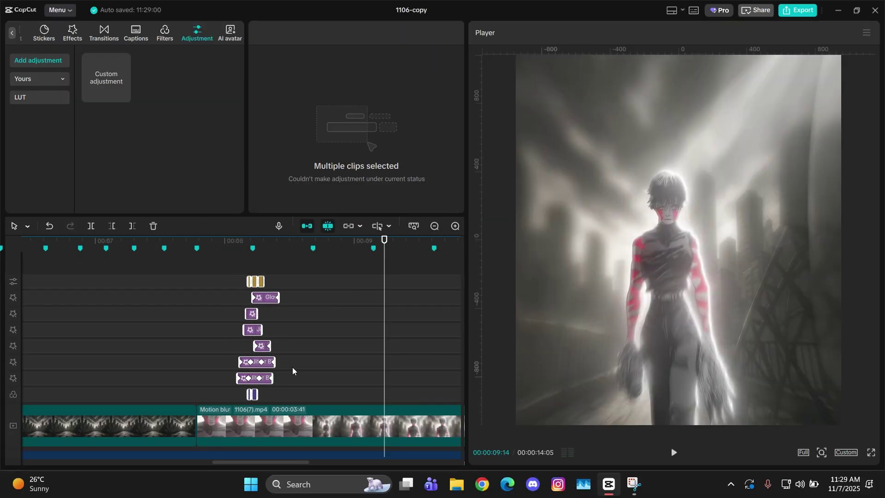
pyautogui.click(310, 335)
pyautogui.moveTo(302, 261); pyautogui.dragTo(229, 402)
pyautogui.hotkey('ctrl', 'c')
pyautogui.press('Left')
pyautogui.press('Left')
pyautogui.press('Left')
pyautogui.press('Left')
pyautogui.press('Left')
pyautogui.press('Left')
pyautogui.press('Left')
pyautogui.hotkey('ctrl', 'v')
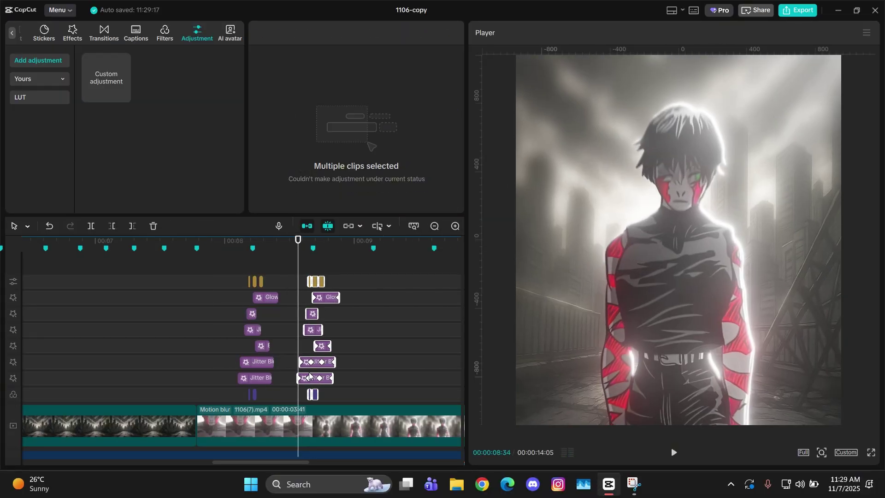
# Step: Play back both flash impacts repeatedly from before 00:00:08:00 to check the pasted effect stack against the markers
pyautogui.click(435, 226)
pyautogui.scroll(5, 390, 242)
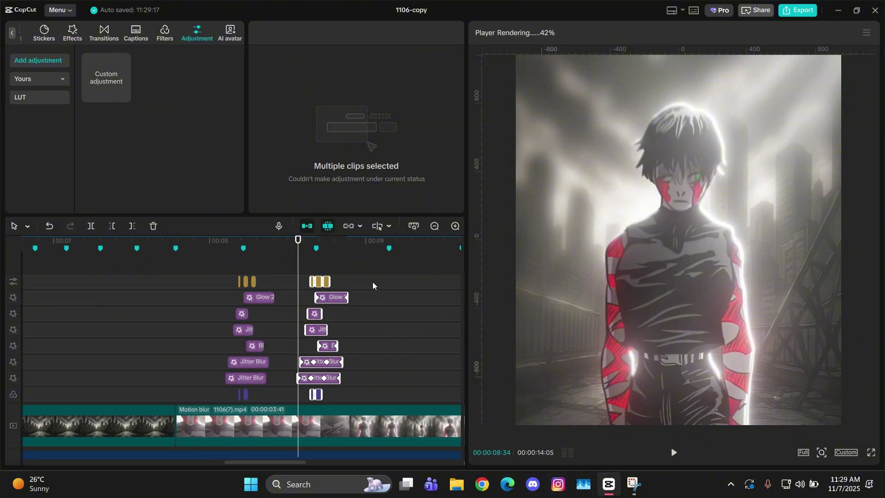
pyautogui.click(65, 289)
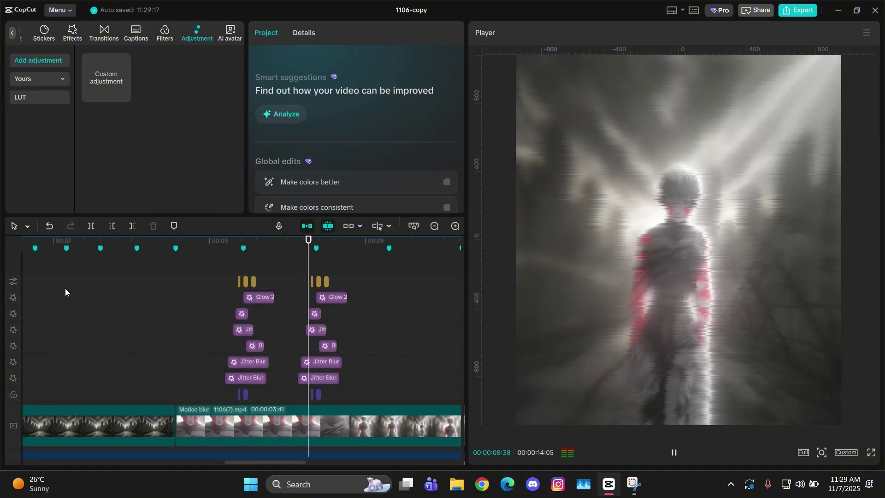
pyautogui.press('space')
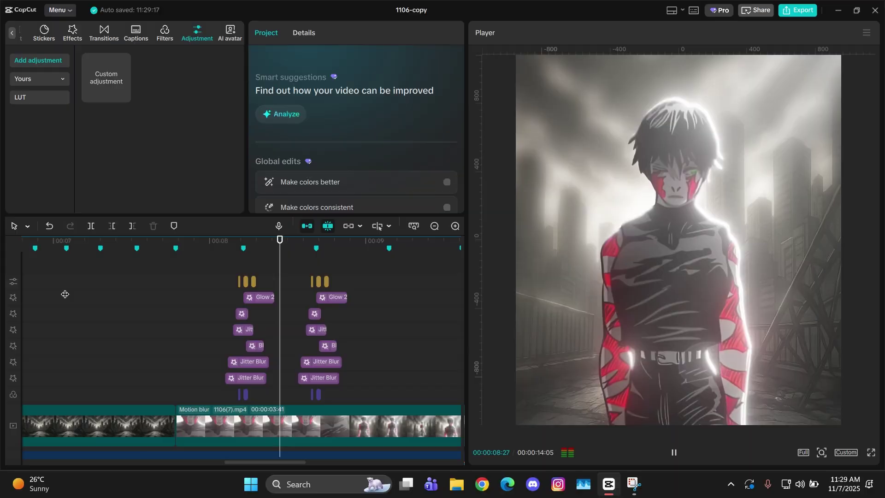
pyautogui.press('space')
pyautogui.scroll(-3, 734, 211)
pyautogui.click(128, 325)
pyautogui.press('space')
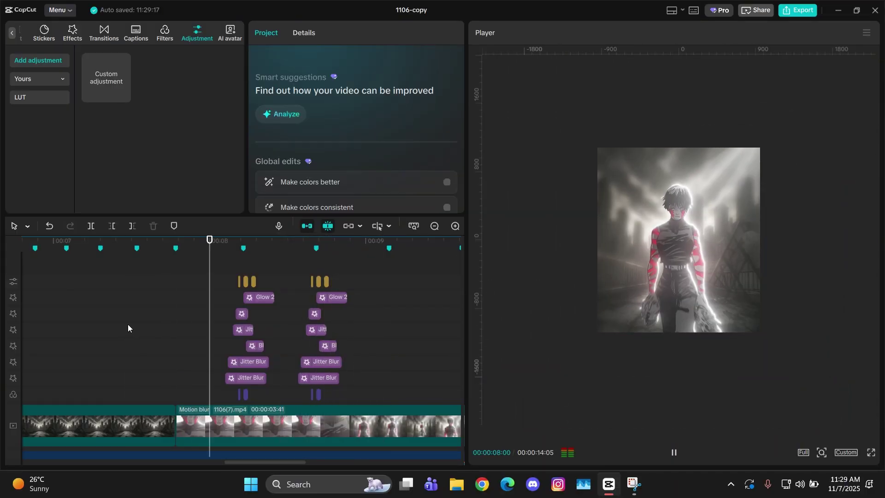
pyautogui.click(128, 325)
pyautogui.press('space')
pyautogui.click(128, 325)
pyautogui.press('space')
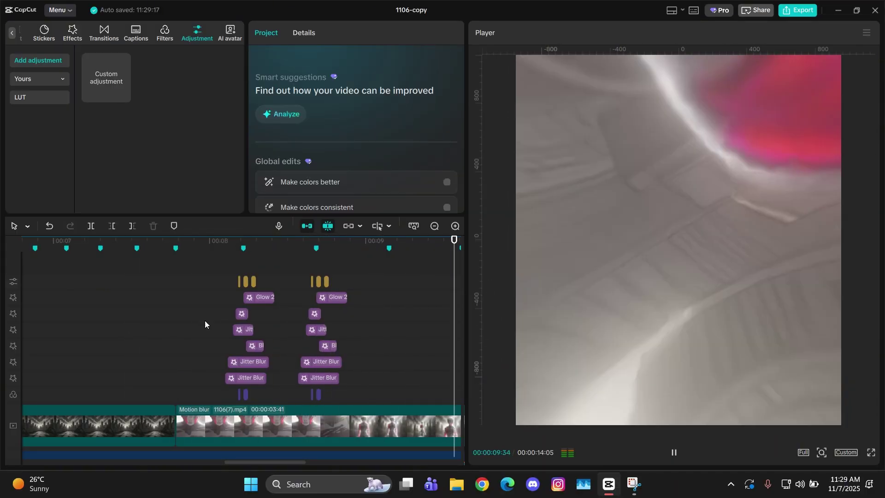
pyautogui.press('space')
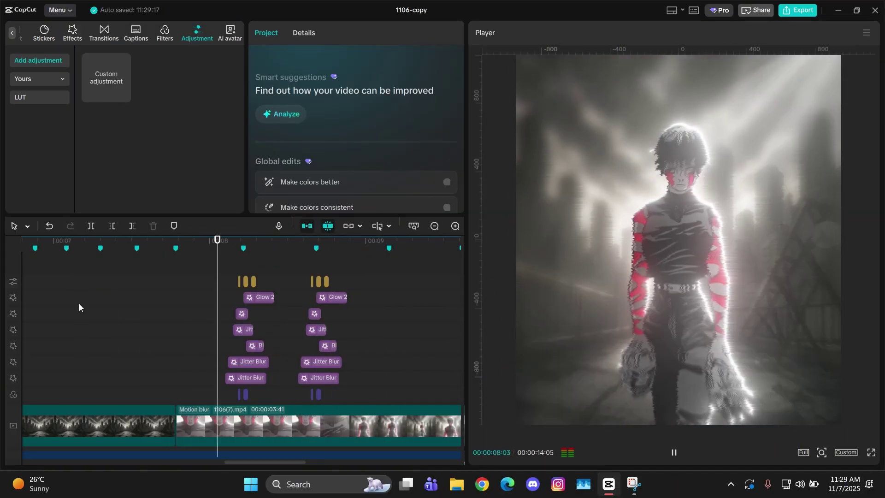